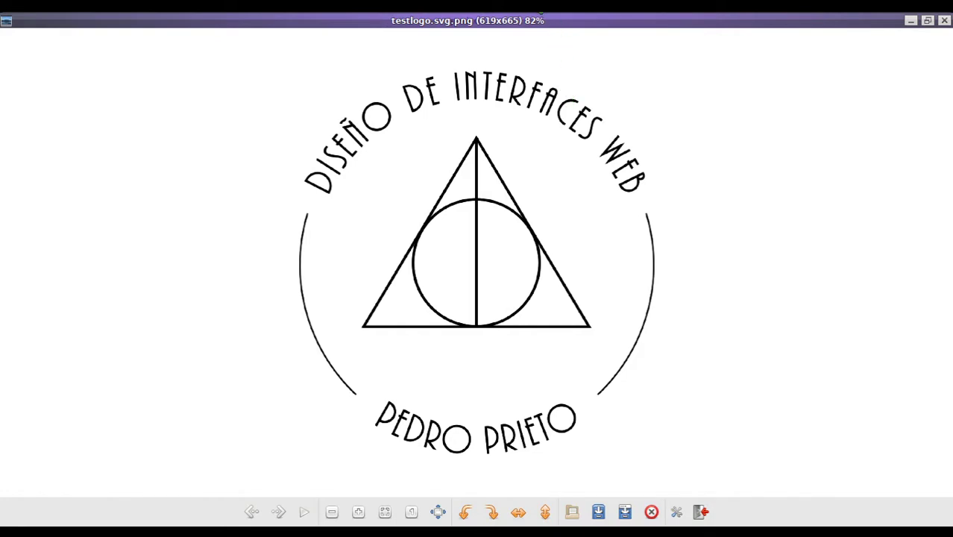
Close the testlogo.svg.png preview to return to the blank Inkscape document
{"action": "key", "text": "Escape"}
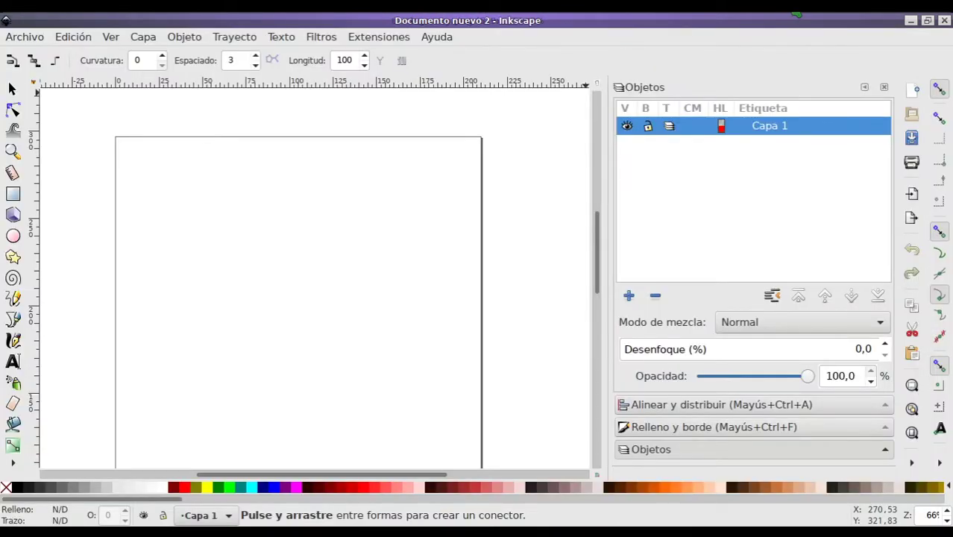
{"action": "left_click", "coordinate": [796, 13]}
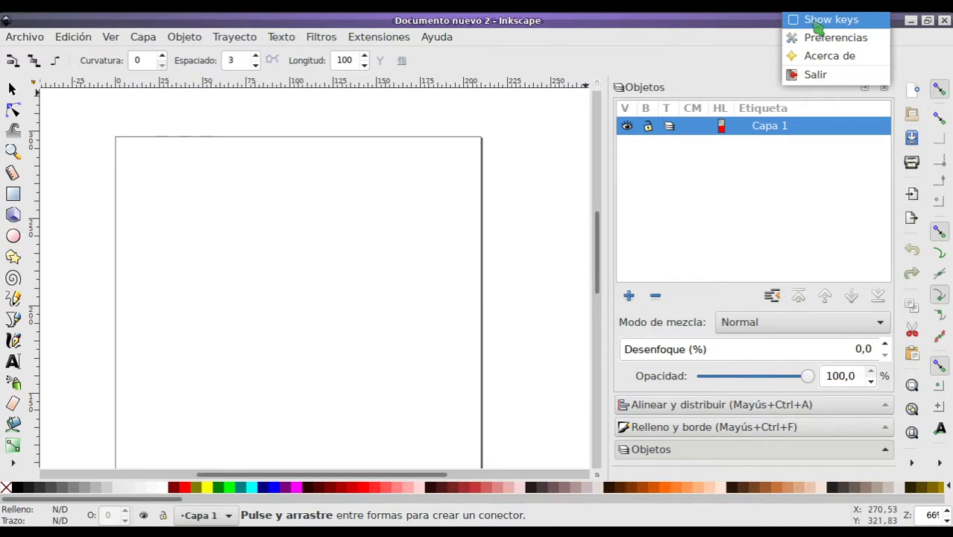
{"action": "left_click", "coordinate": [814, 23]}
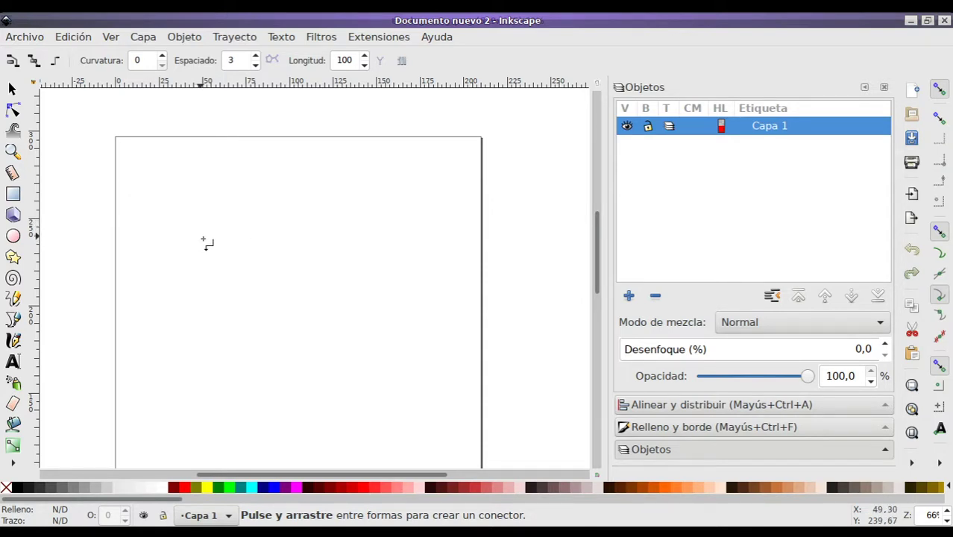
{"action": "scroll", "coordinate": [123, 317], "scroll_direction": "down", "scroll_amount": 1}
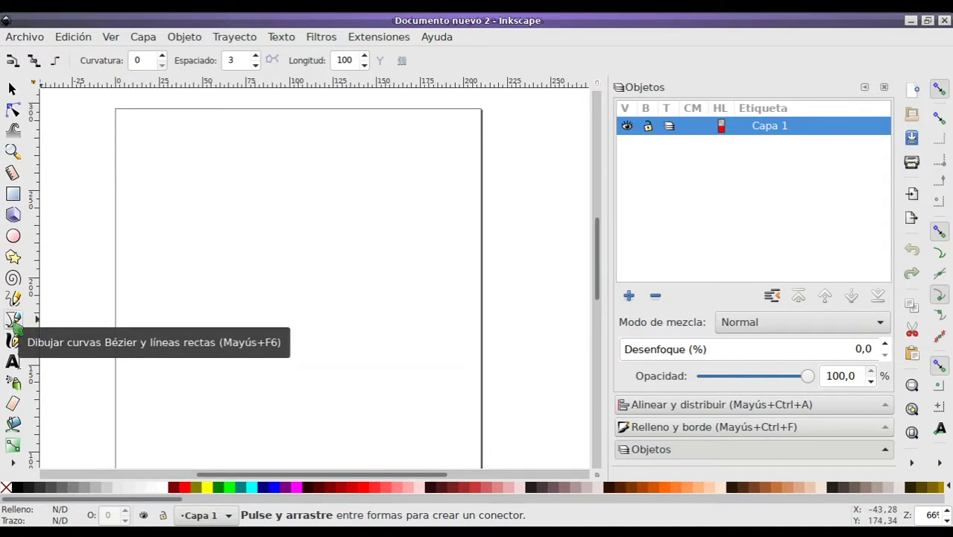
{"action": "left_click", "coordinate": [13, 319]}
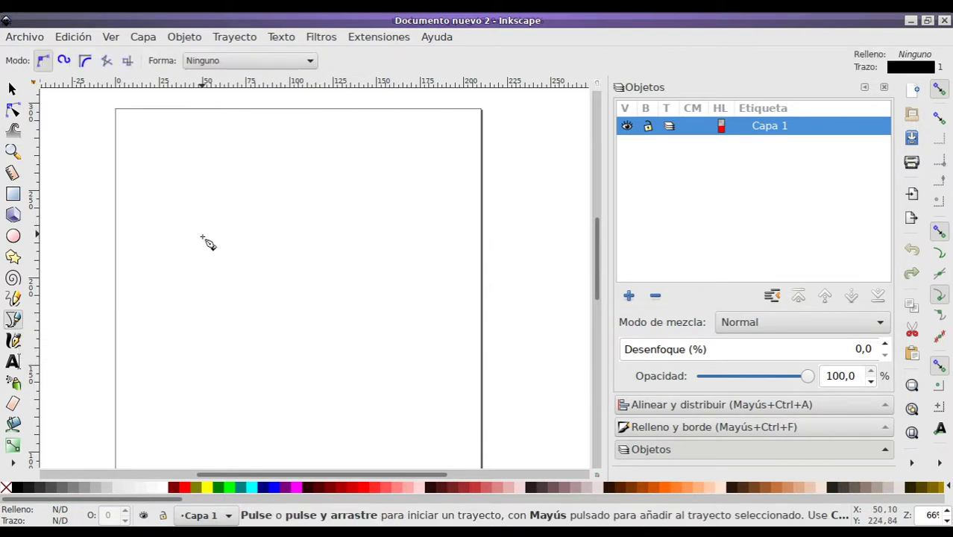
Draw a straight horizontal line, path1533, across the middle of the page and zoom in
{"action": "left_click", "coordinate": [236, 327]}
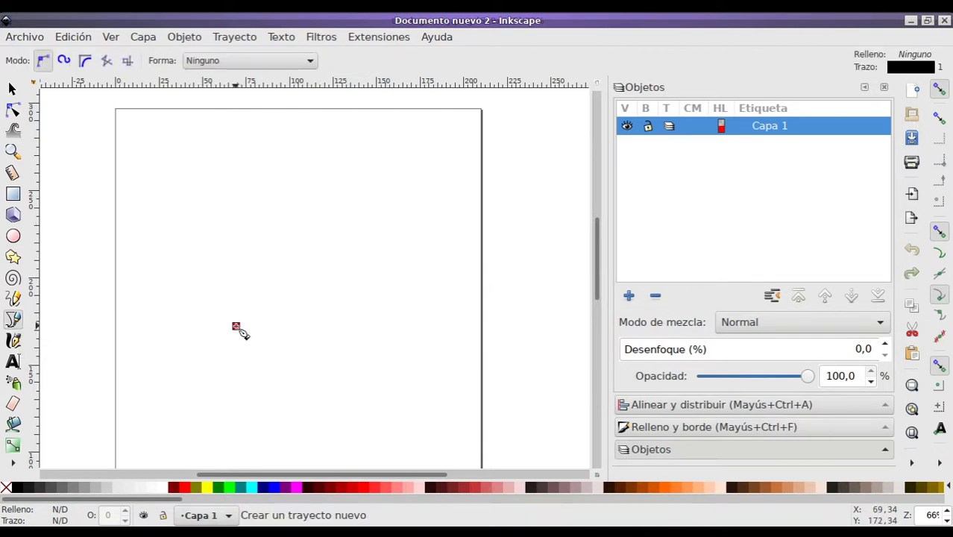
{"action": "key", "text": "ctrl"}
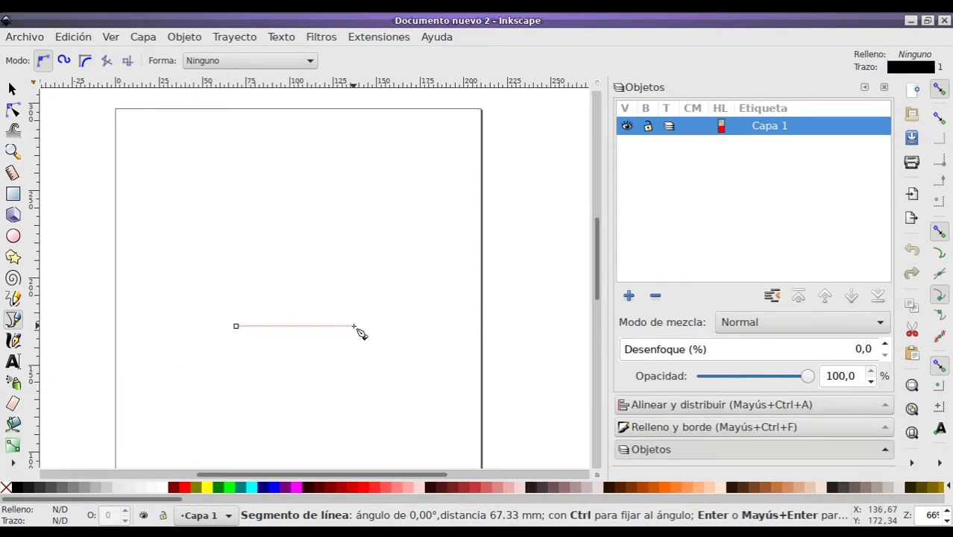
{"action": "left_click", "coordinate": [354, 326]}
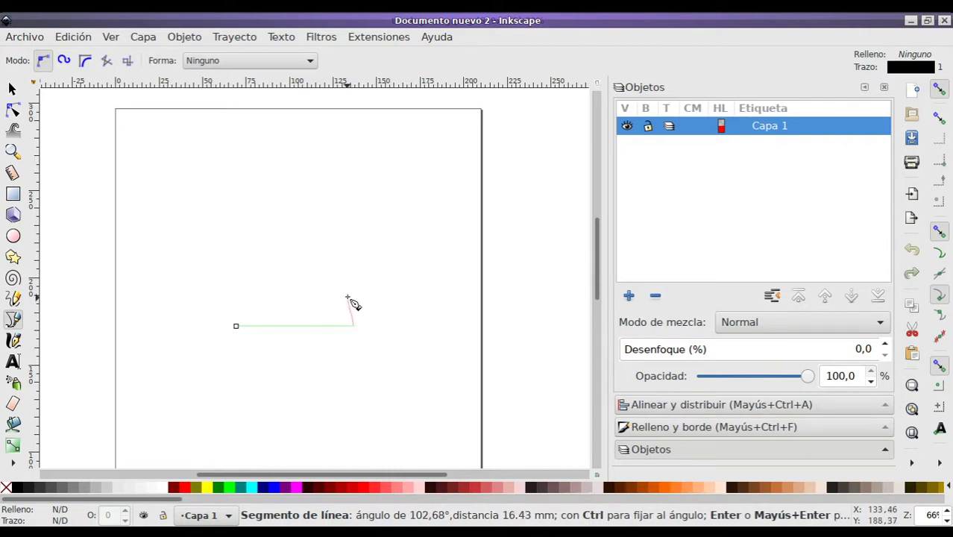
{"action": "key", "text": "Return"}
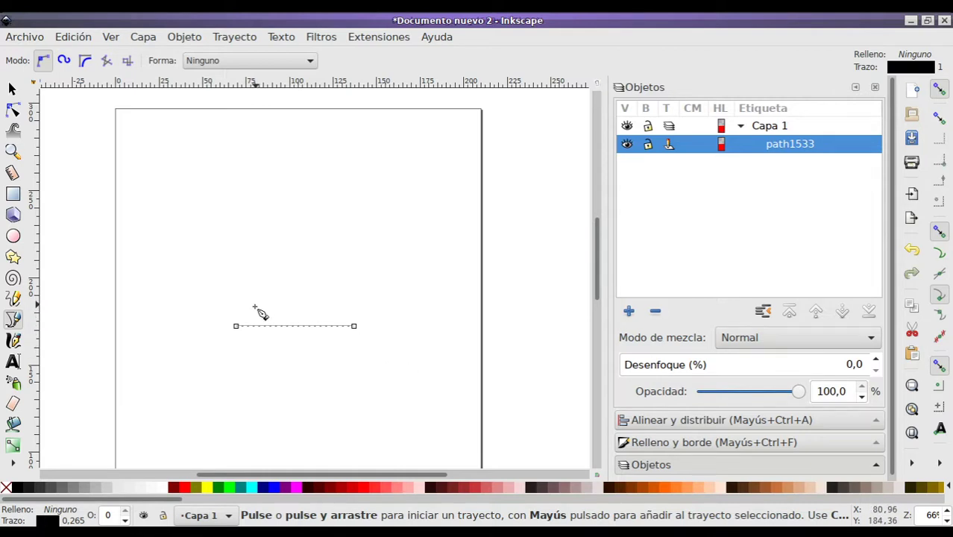
{"action": "key", "text": "o"}
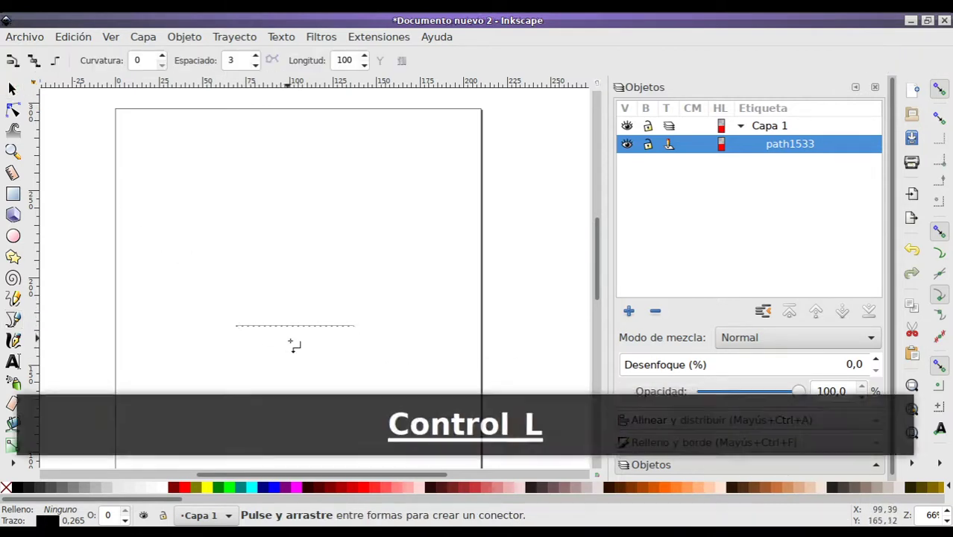
{"action": "scroll", "coordinate": [294, 344], "scroll_direction": "up", "scroll_amount": 2, "text": "ctrl"}
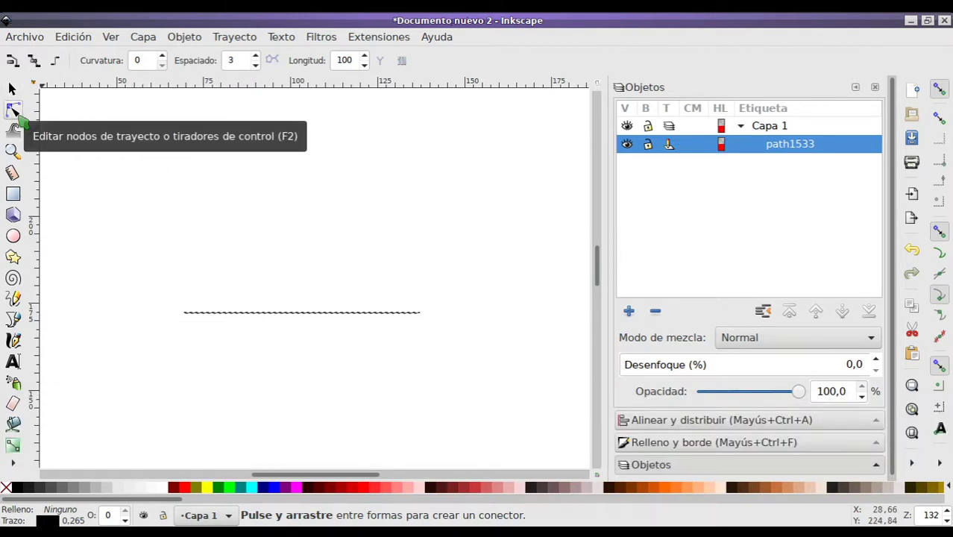
Insert a midpoint node on the line and raise it about 50 mm into a peak
{"action": "left_click", "coordinate": [13, 111]}
{"action": "left_click_drag", "start_coordinate": [150, 273], "coordinate": [461, 349]}
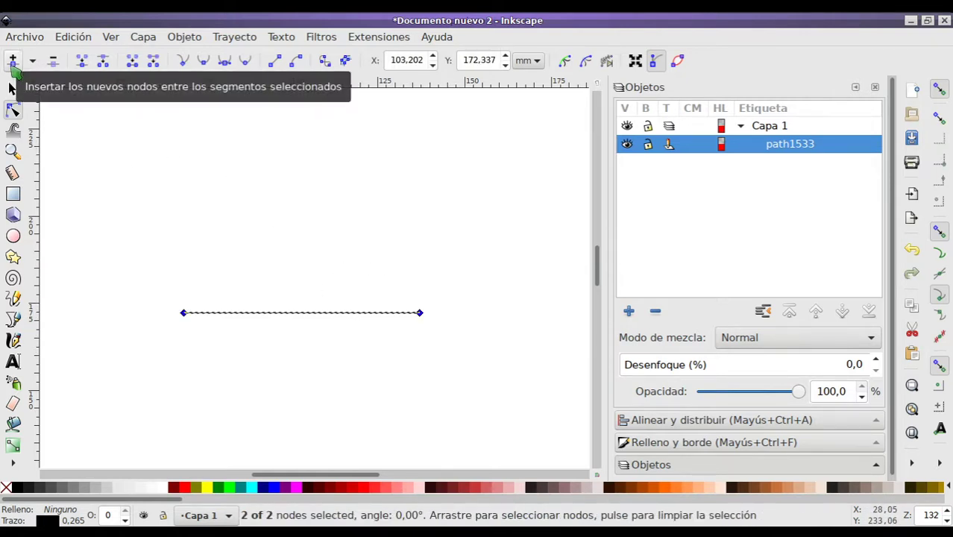
{"action": "left_click", "coordinate": [13, 61]}
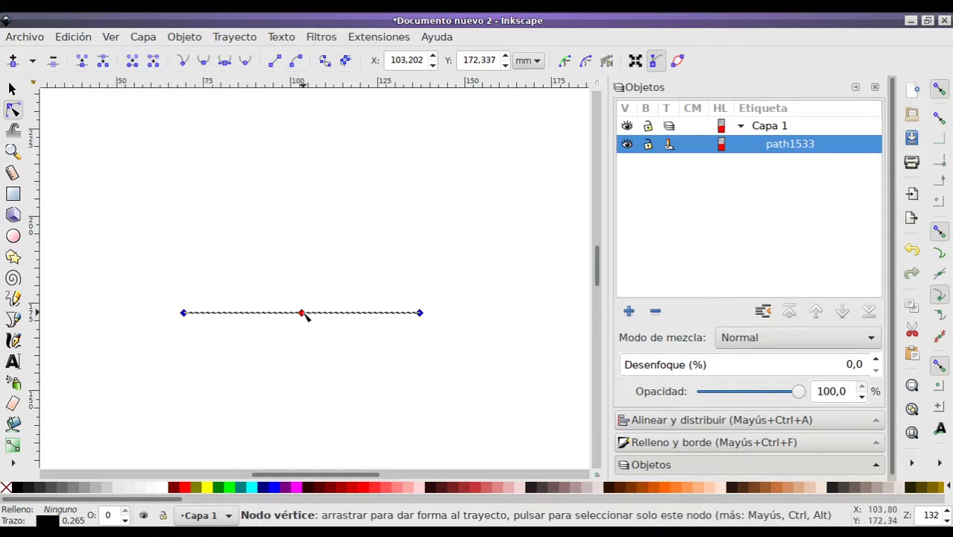
{"action": "left_click", "coordinate": [302, 312]}
{"action": "mouse_move", "coordinate": [301, 312]}
{"action": "left_mouse_down"}
{"action": "mouse_move", "coordinate": [303, 128]}
{"action": "mouse_move", "coordinate": [303, 141]}
{"action": "left_mouse_up"}
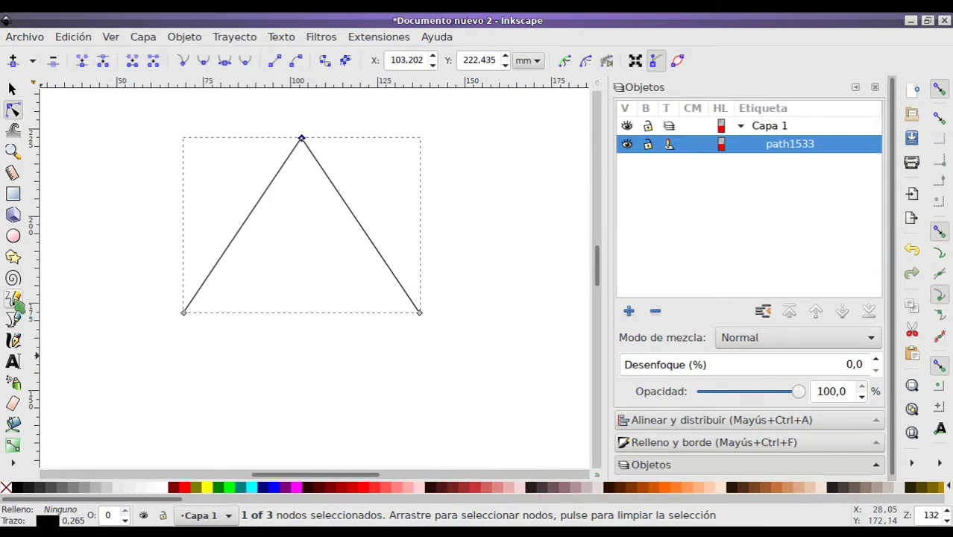
{"action": "left_click", "coordinate": [13, 319]}
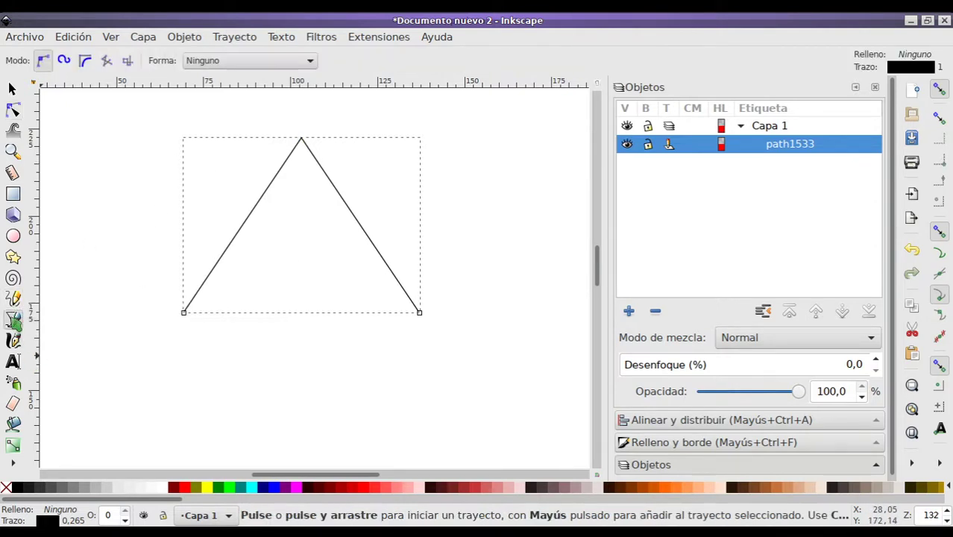
Join the peak's two ends with a base to close path1533 into a triangle, then deselect
{"action": "left_click", "coordinate": [184, 313]}
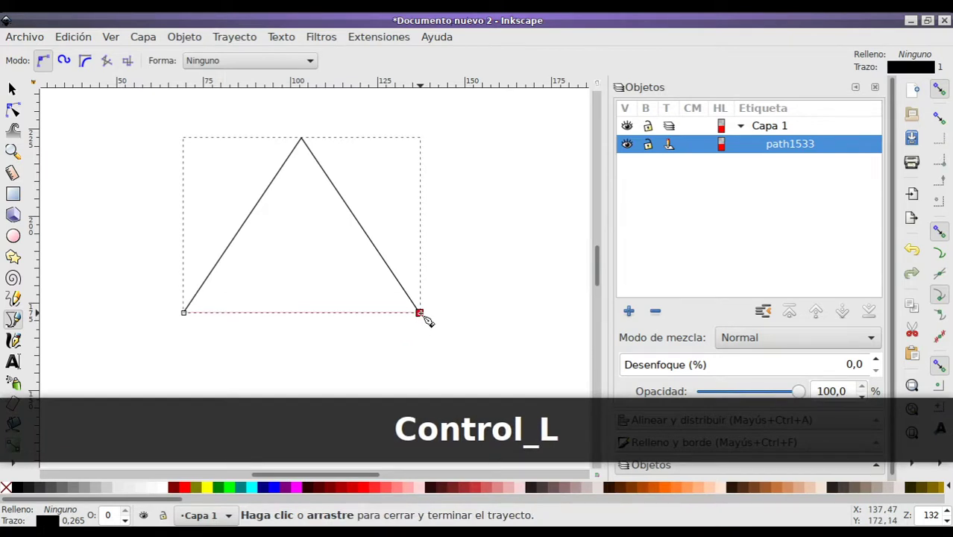
{"action": "left_click", "coordinate": [420, 312]}
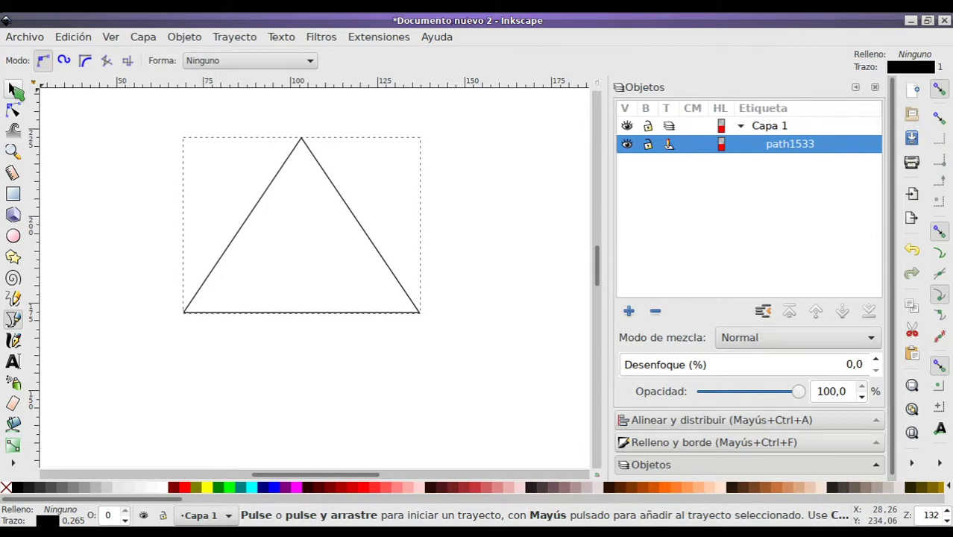
{"action": "left_click", "coordinate": [14, 89]}
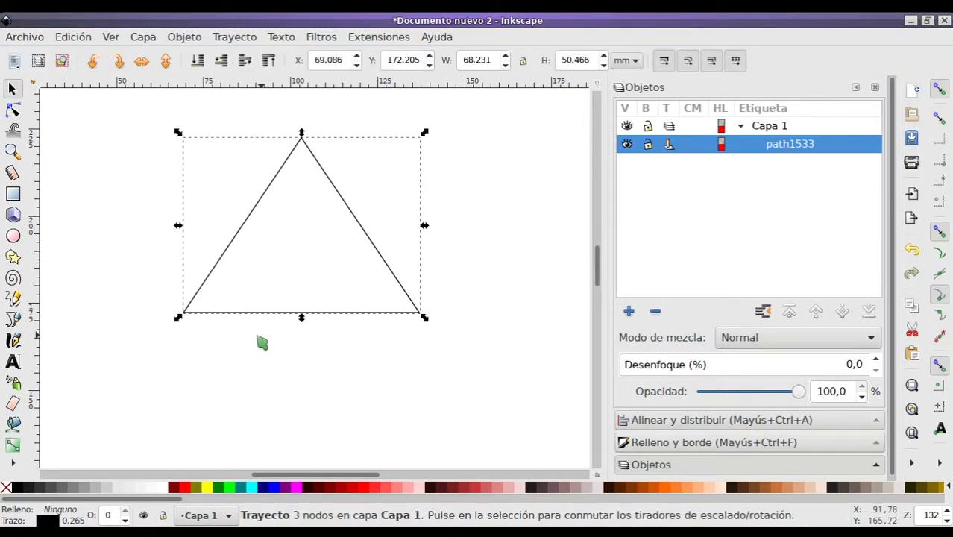
{"action": "left_click", "coordinate": [162, 233]}
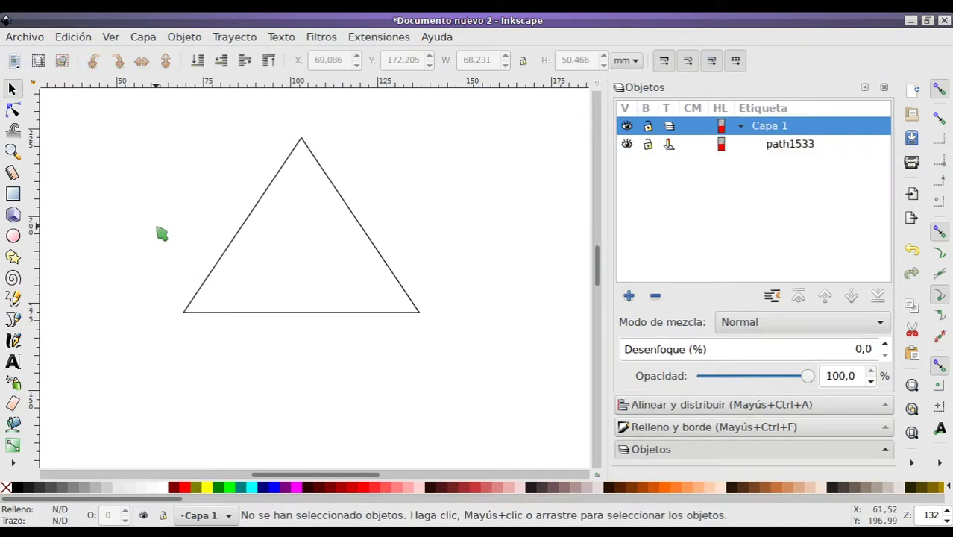
Draw a no-fill circle about 37.6 mm across inside the triangle near its base
{"action": "left_click", "coordinate": [15, 237]}
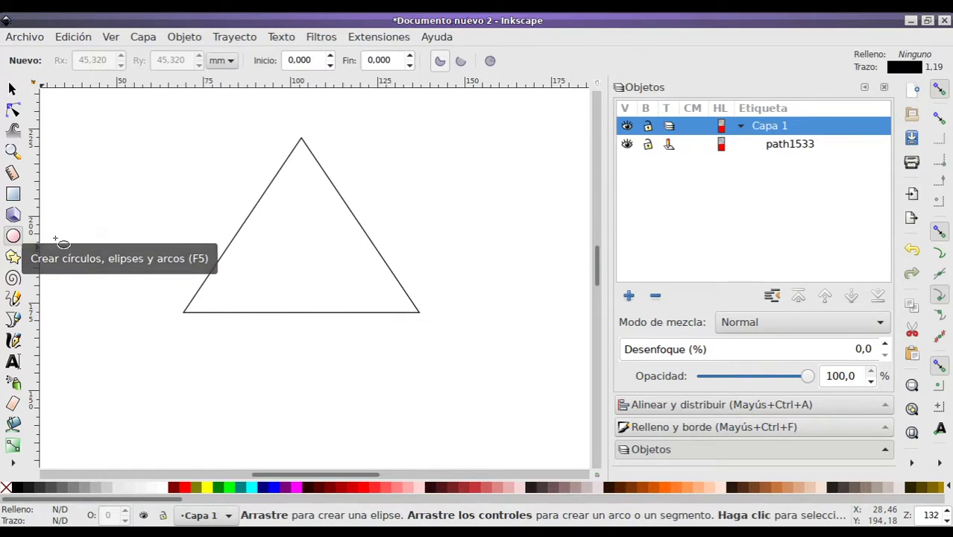
{"action": "left_click", "coordinate": [696, 431]}
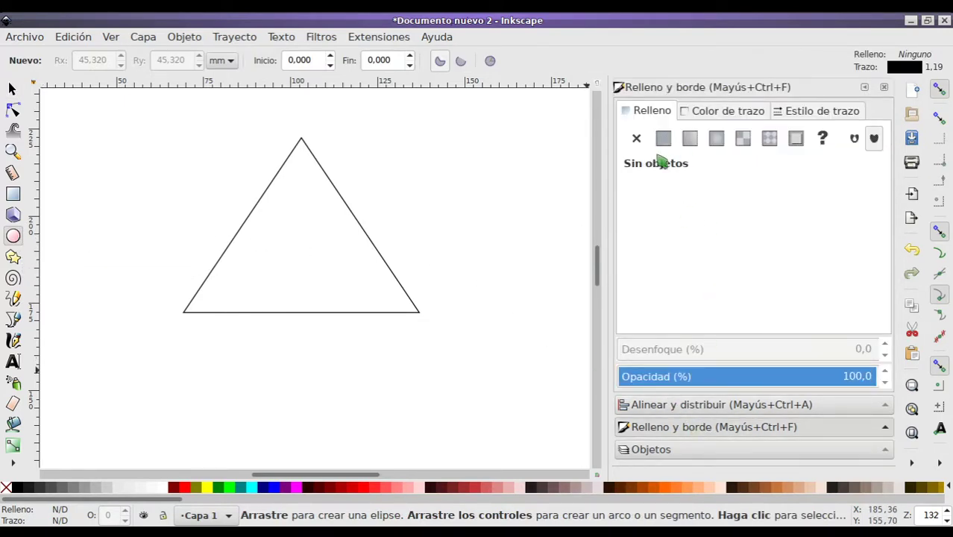
{"action": "left_click", "coordinate": [734, 111]}
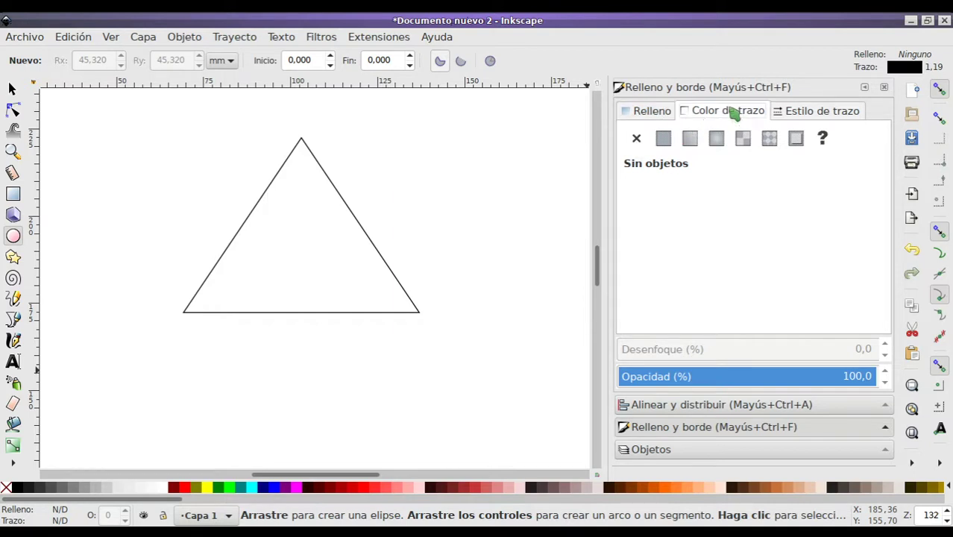
{"action": "left_click", "coordinate": [661, 120]}
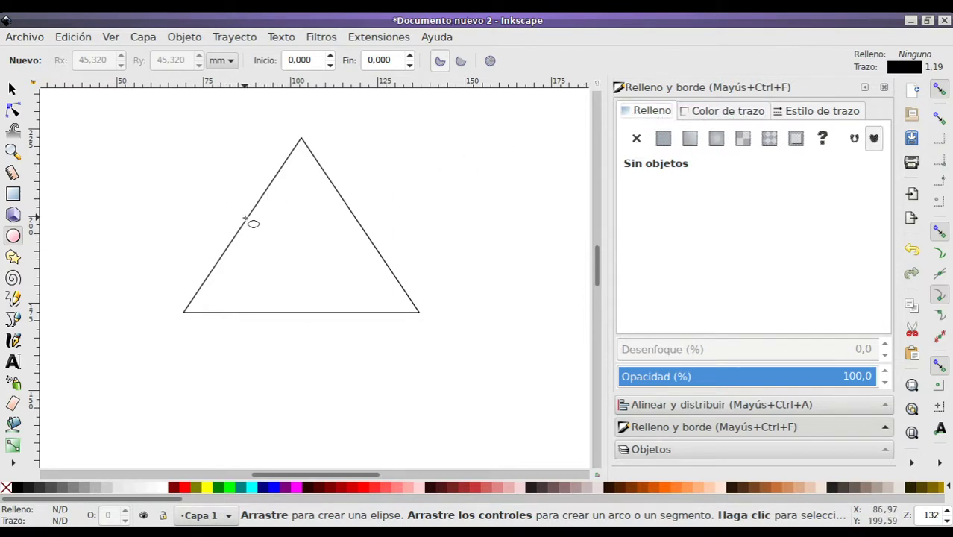
{"action": "mouse_move", "coordinate": [228, 199]}
{"action": "left_mouse_down"}
{"action": "mouse_move", "coordinate": [297, 262]}
{"action": "mouse_move", "coordinate": [314, 300]}
{"action": "mouse_move", "coordinate": [319, 277]}
{"action": "mouse_move", "coordinate": [379, 282]}
{"action": "mouse_move", "coordinate": [351, 256]}
{"action": "mouse_move", "coordinate": [323, 249]}
{"action": "mouse_move", "coordinate": [302, 264]}
{"action": "mouse_move", "coordinate": [319, 292]}
{"action": "mouse_move", "coordinate": [372, 330]}
{"action": "left_mouse_up"}
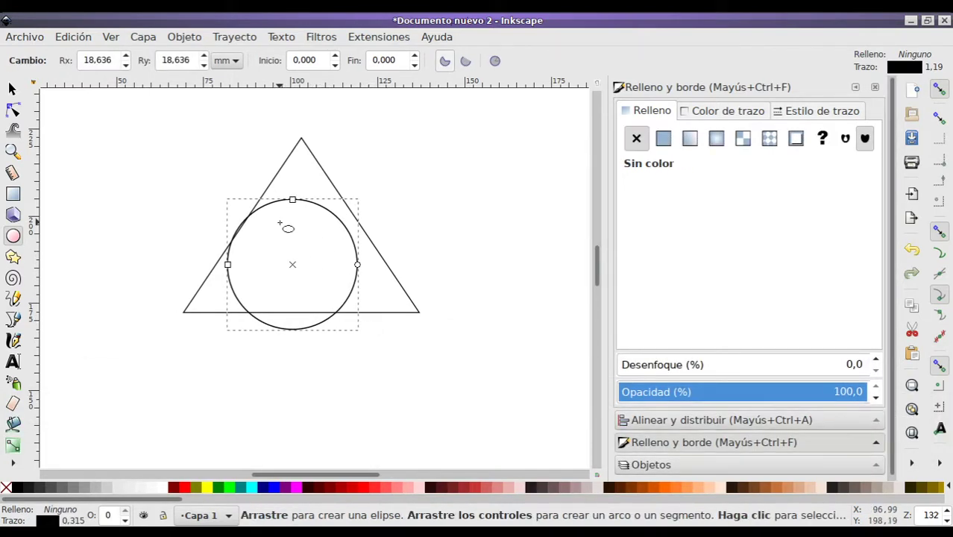
{"action": "left_click", "coordinate": [13, 90]}
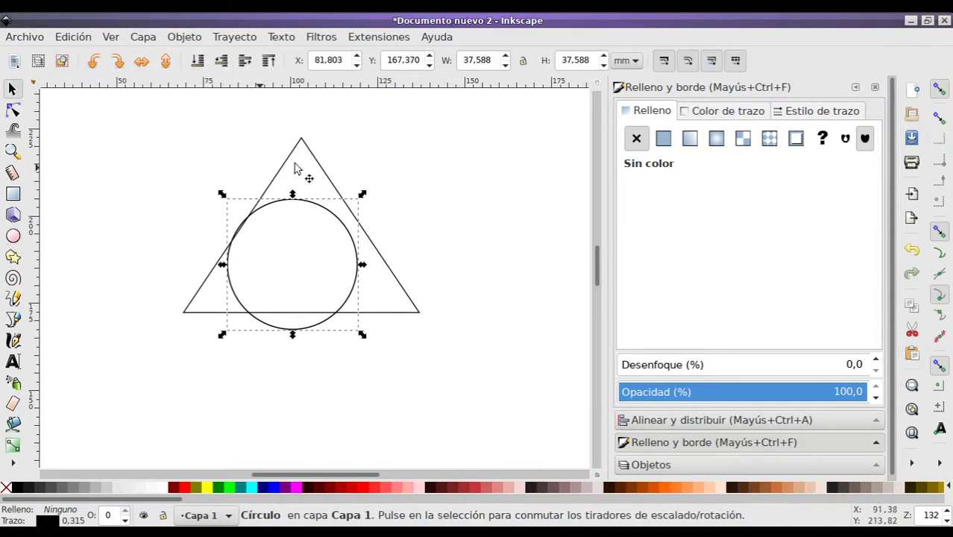
Move and proportionally resize the circle so it roughly fits inside the triangle
{"action": "mouse_move", "coordinate": [325, 213]}
{"action": "left_mouse_down"}
{"action": "mouse_move", "coordinate": [334, 210]}
{"action": "mouse_move", "coordinate": [325, 194]}
{"action": "left_mouse_up"}
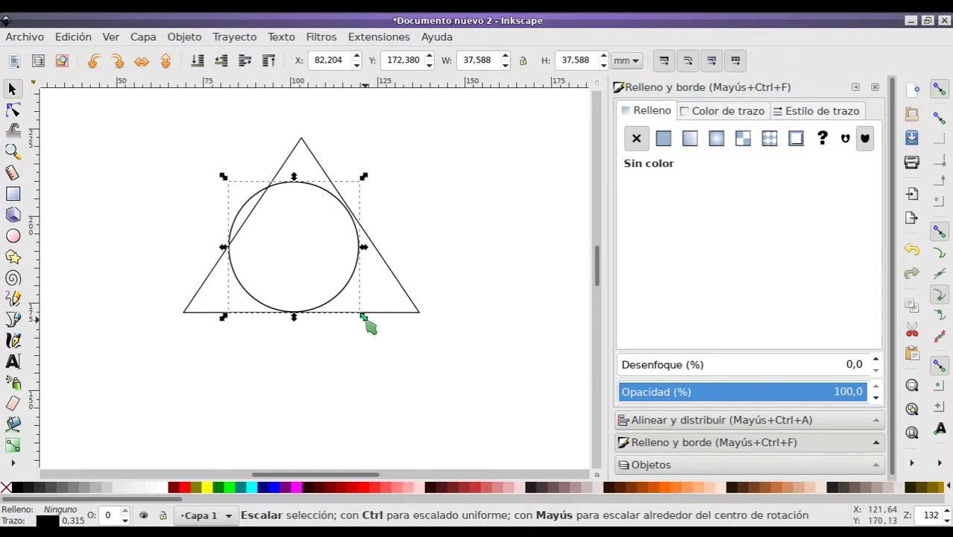
{"action": "left_click_drag", "start_coordinate": [362, 316], "coordinate": [355, 306]}
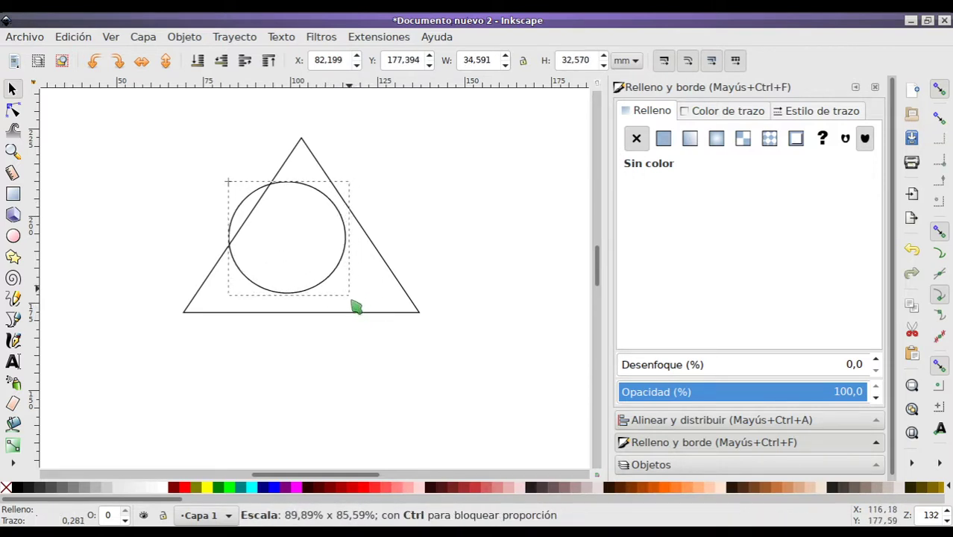
{"action": "left_click_drag", "start_coordinate": [354, 305], "coordinate": [373, 316]}
{"action": "left_click_drag", "start_coordinate": [321, 198], "coordinate": [335, 216]}
{"action": "scroll", "coordinate": [332, 248], "scroll_direction": "up", "scroll_amount": 1}
{"action": "scroll", "coordinate": [332, 247], "scroll_direction": "up", "scroll_amount": 2}
{"action": "scroll", "coordinate": [334, 238], "scroll_direction": "down", "scroll_amount": 1}
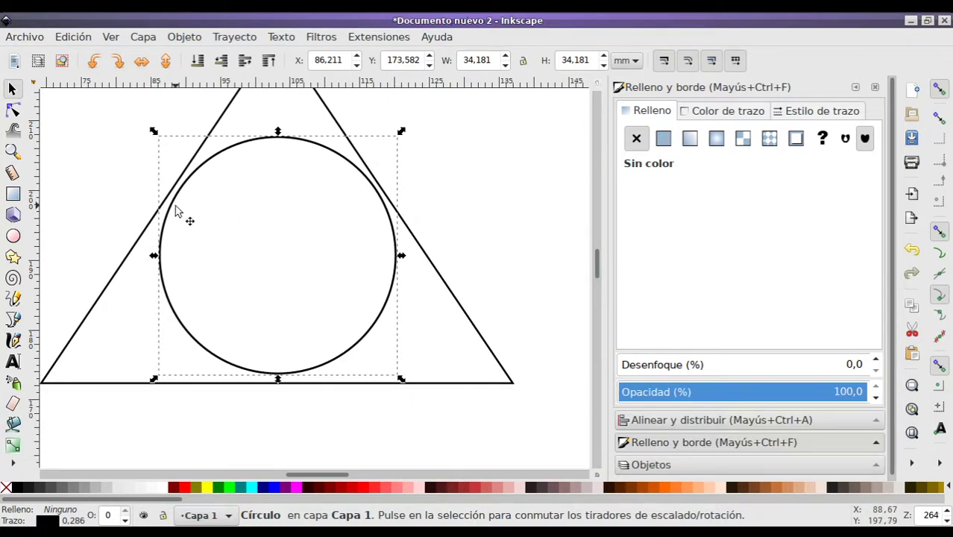
{"action": "left_click_drag", "start_coordinate": [175, 207], "coordinate": [167, 207]}
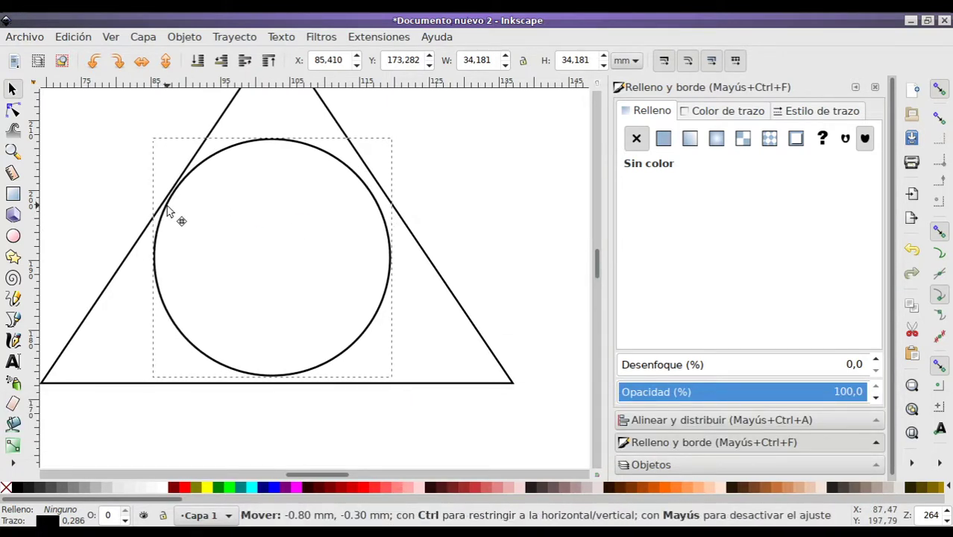
{"action": "left_click_drag", "start_coordinate": [167, 206], "coordinate": [170, 212]}
{"action": "key", "text": "ctrl"}
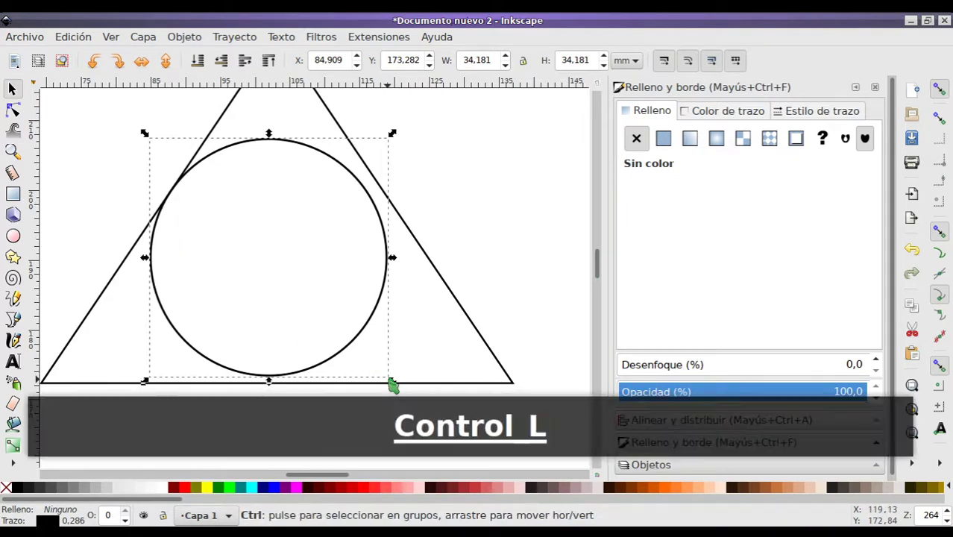
{"action": "left_click_drag", "start_coordinate": [393, 385], "coordinate": [400, 389]}
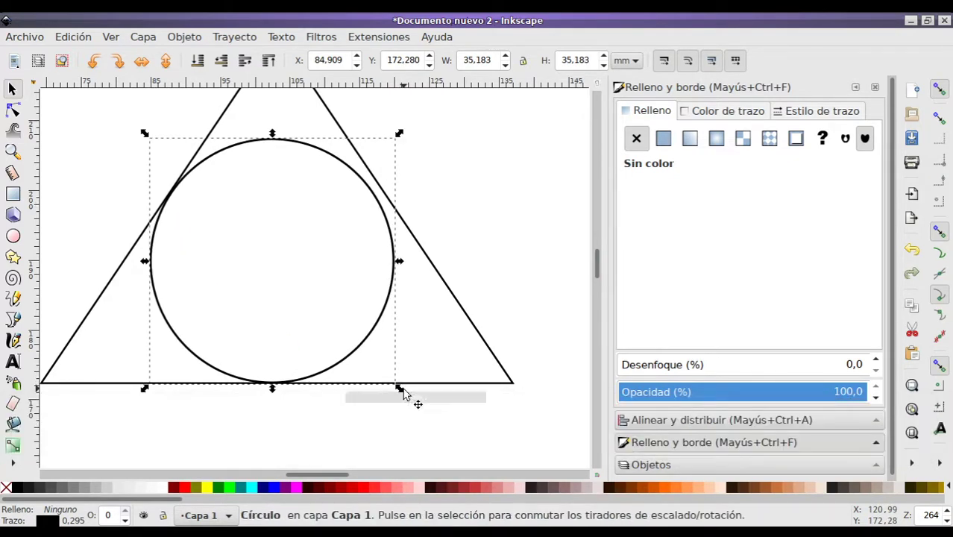
Nudge the circle upward and raise the triangle's base toward it
{"action": "left_click", "coordinate": [353, 278]}
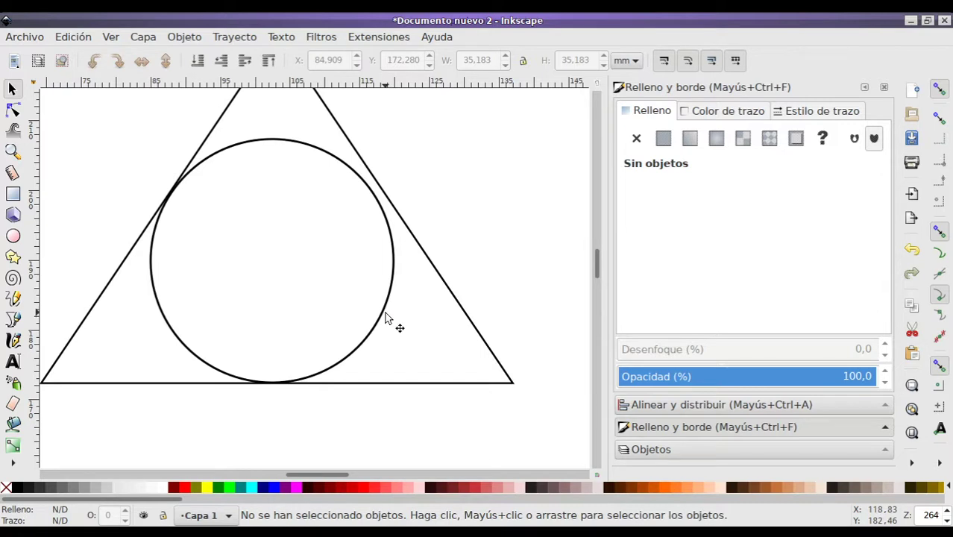
{"action": "left_click", "coordinate": [387, 318]}
{"action": "left_click_drag", "start_coordinate": [387, 319], "coordinate": [387, 312]}
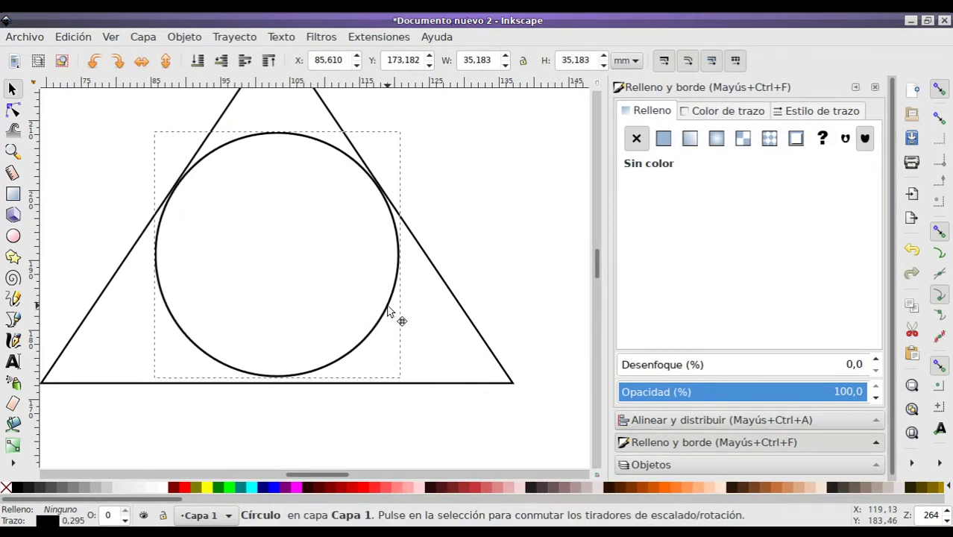
{"action": "left_click", "coordinate": [473, 384]}
{"action": "left_click_drag", "start_coordinate": [277, 388], "coordinate": [276, 383]}
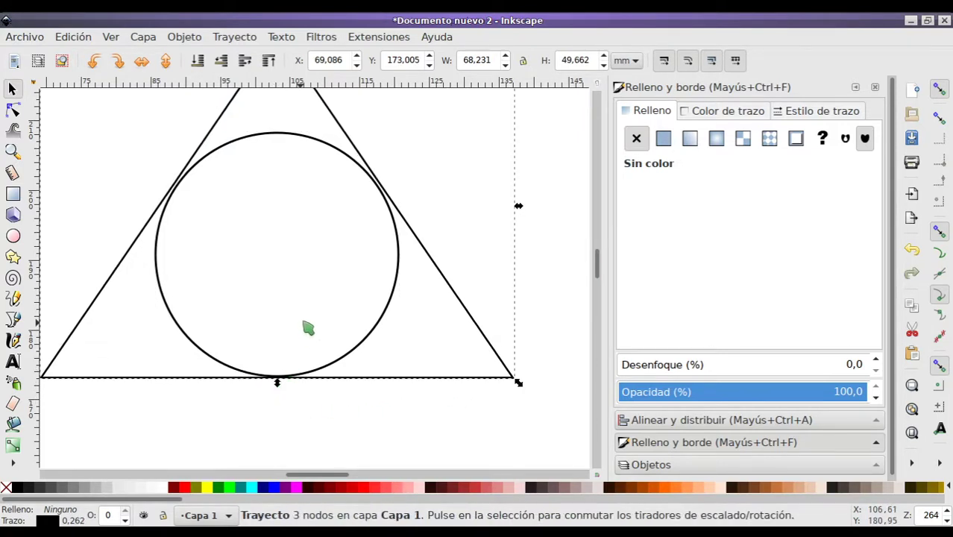
{"action": "left_click", "coordinate": [333, 151]}
{"action": "left_click_drag", "start_coordinate": [330, 151], "coordinate": [330, 148]}
Fine-tune base and circle until the 35.183 mm circle touches all three sides
{"action": "left_click", "coordinate": [454, 276]}
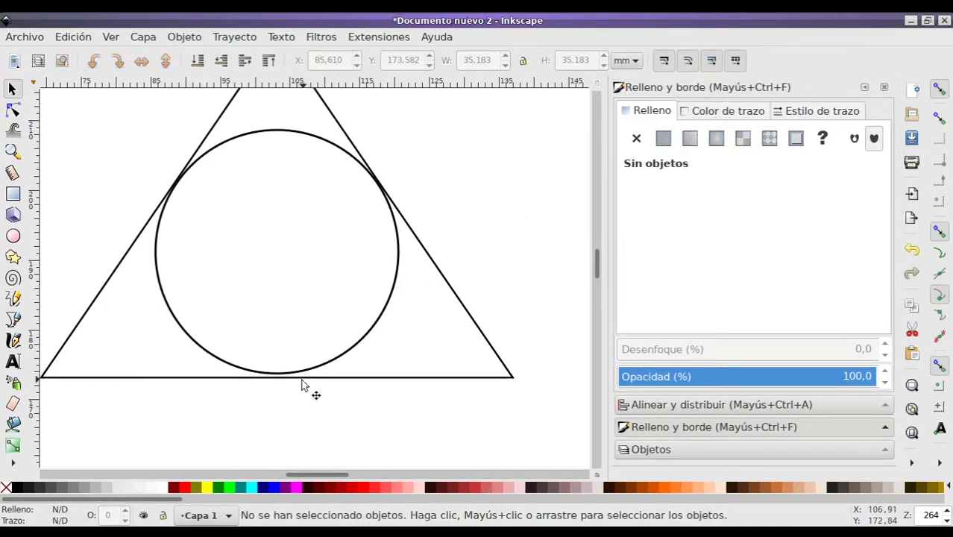
{"action": "left_click", "coordinate": [304, 382]}
{"action": "left_click_drag", "start_coordinate": [277, 382], "coordinate": [283, 387]}
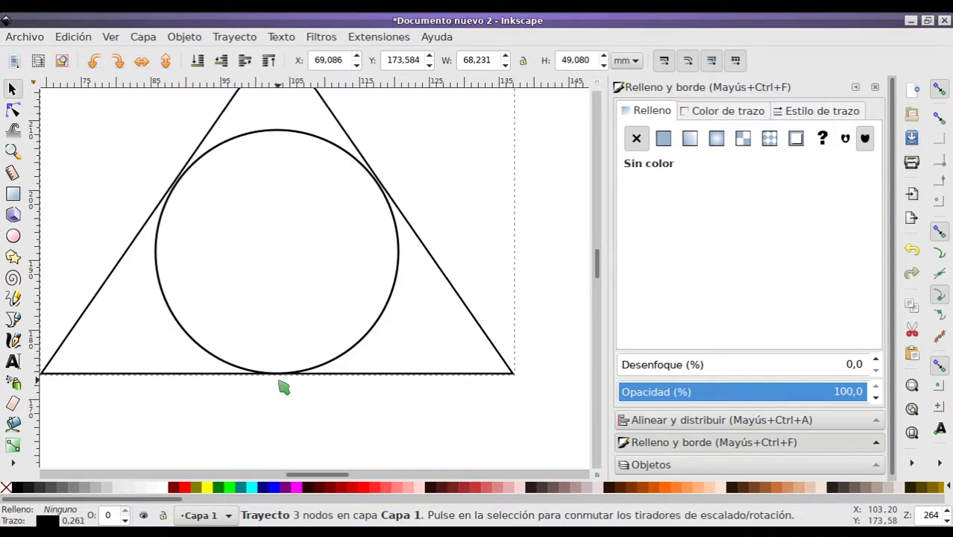
{"action": "left_click", "coordinate": [397, 261]}
{"action": "left_click_drag", "start_coordinate": [396, 274], "coordinate": [396, 270]}
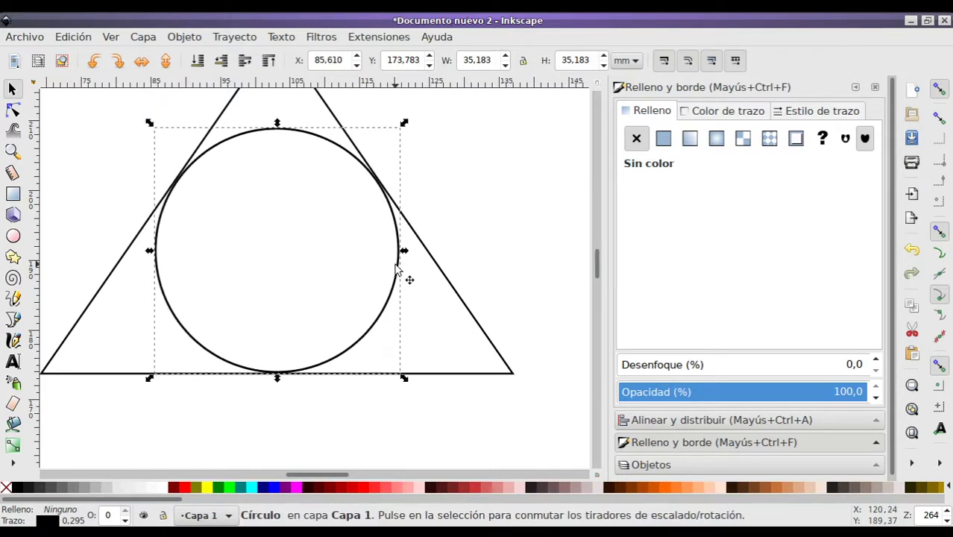
{"action": "left_click", "coordinate": [478, 234]}
{"action": "scroll", "coordinate": [307, 295], "scroll_direction": "down", "scroll_amount": 1}
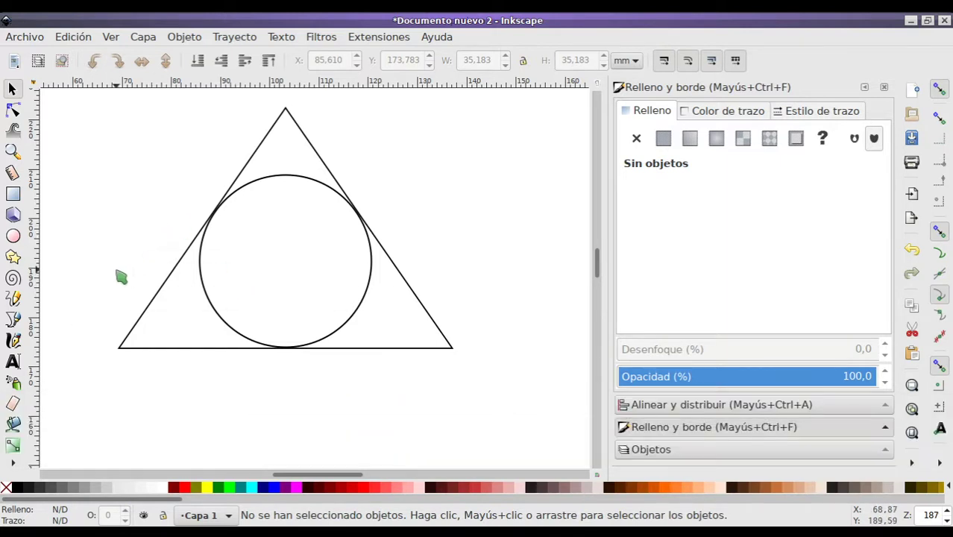
Draw a 48.713 mm vertical line from the triangle's apex down to its base
{"action": "left_click", "coordinate": [15, 321]}
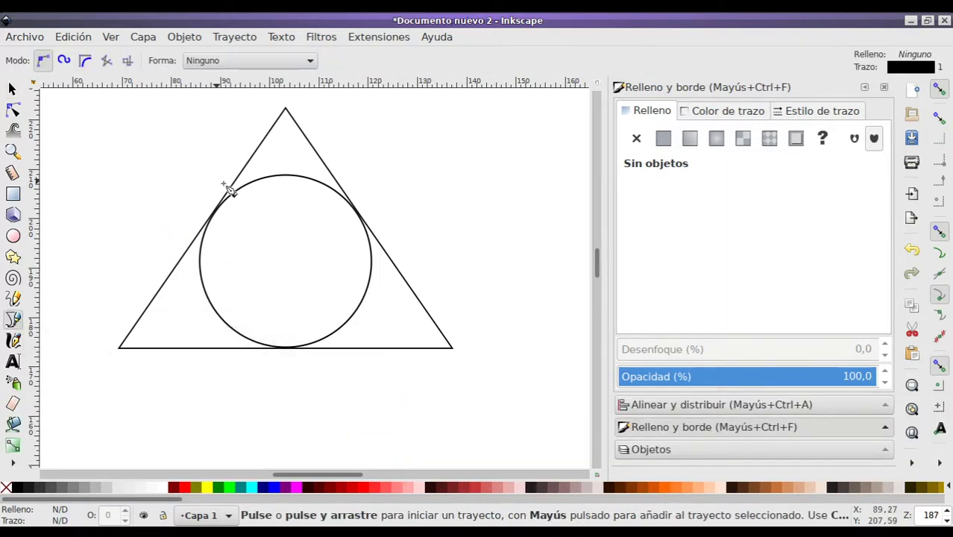
{"action": "left_click", "coordinate": [285, 109]}
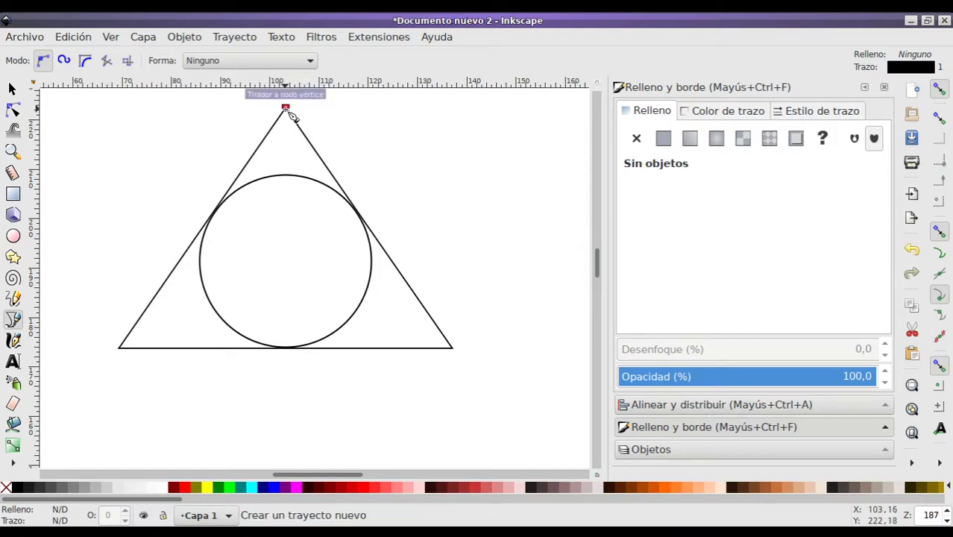
{"action": "key", "text": "ctrl"}
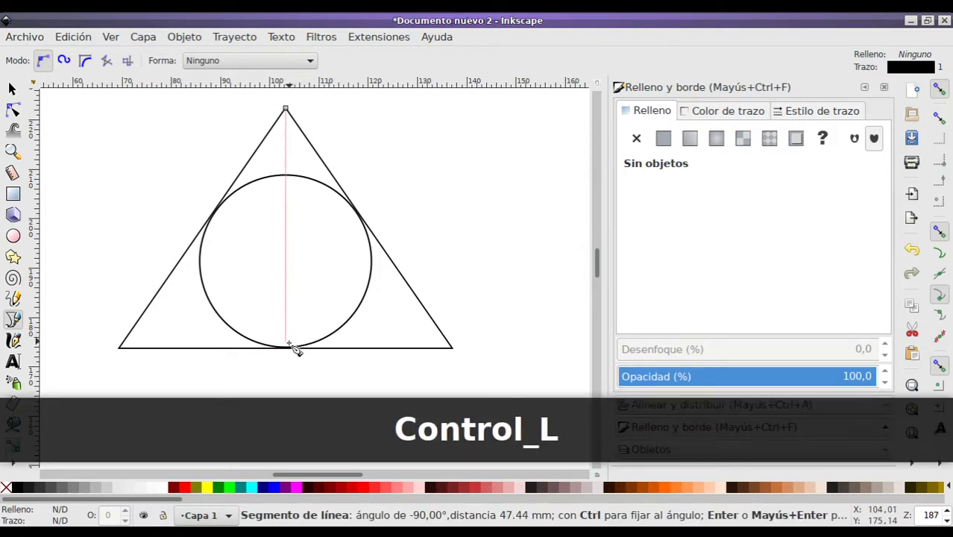
{"action": "left_click", "coordinate": [288, 349]}
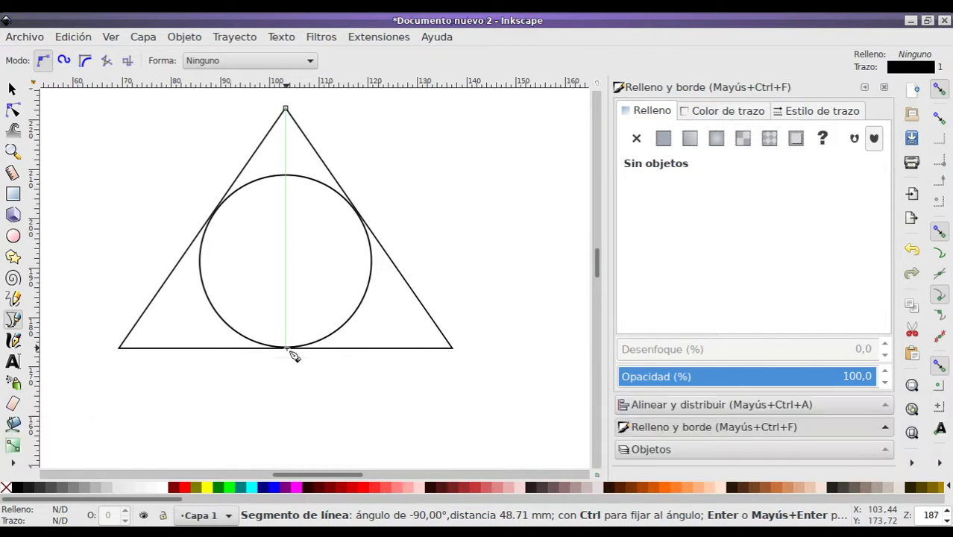
{"action": "key", "text": "Return"}
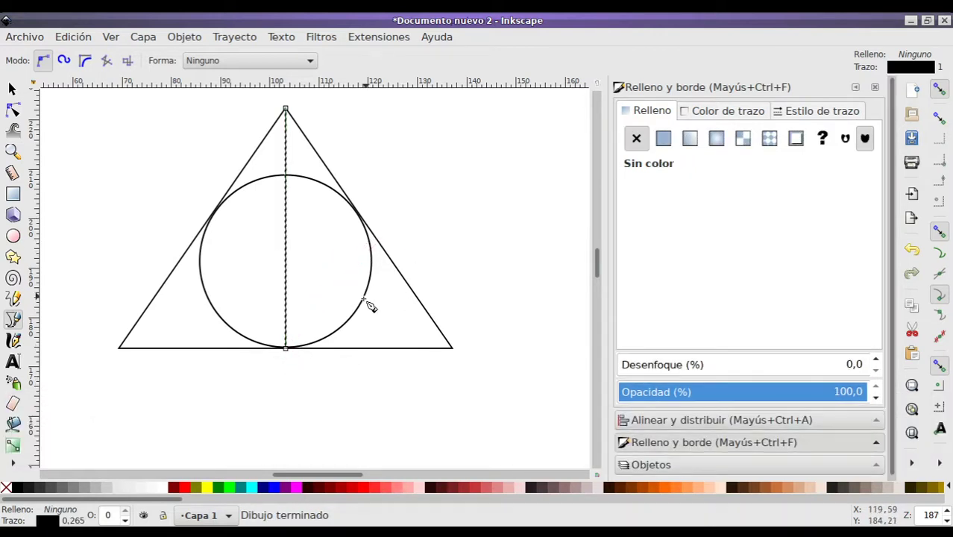
{"action": "key", "text": "s"}
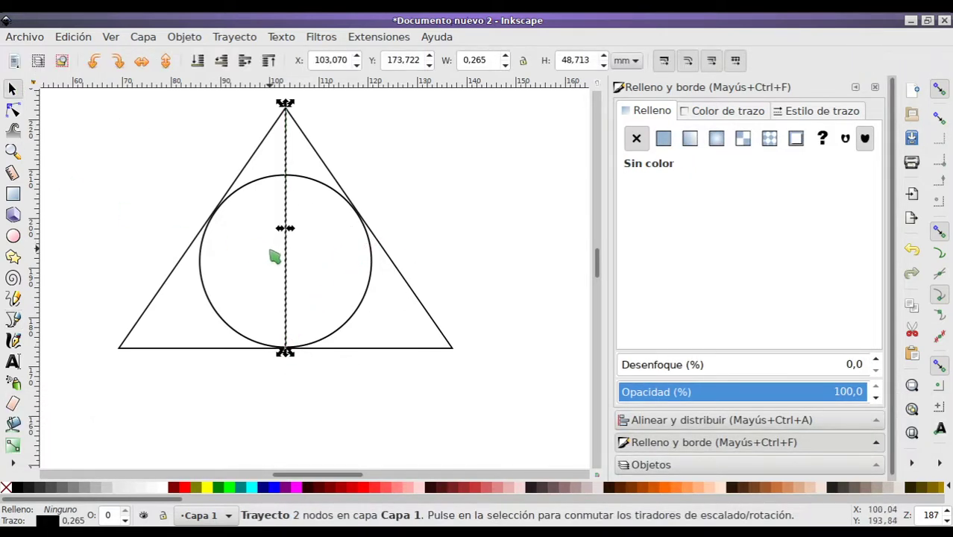
{"action": "left_click", "coordinate": [155, 211]}
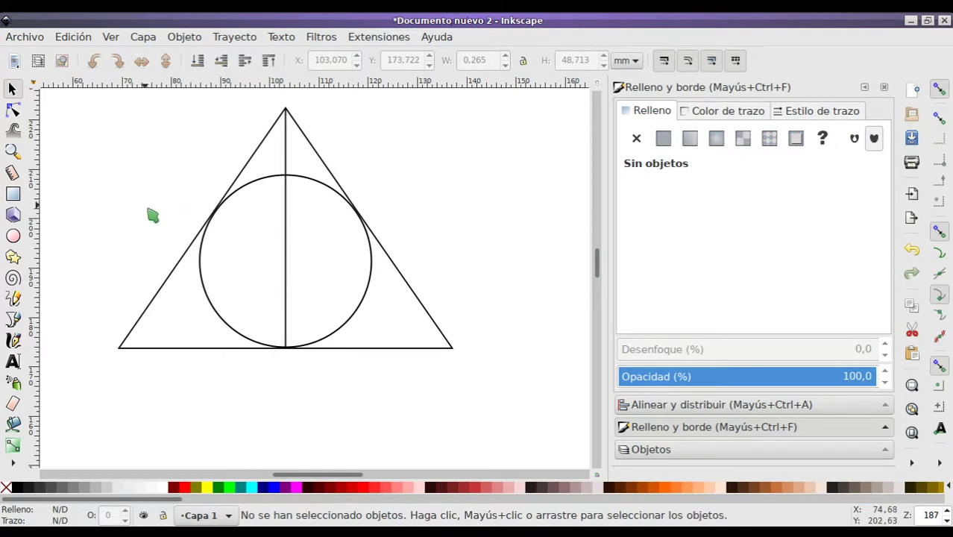
{"action": "scroll", "coordinate": [151, 235], "scroll_direction": "down", "scroll_amount": 1, "text": "ctrl"}
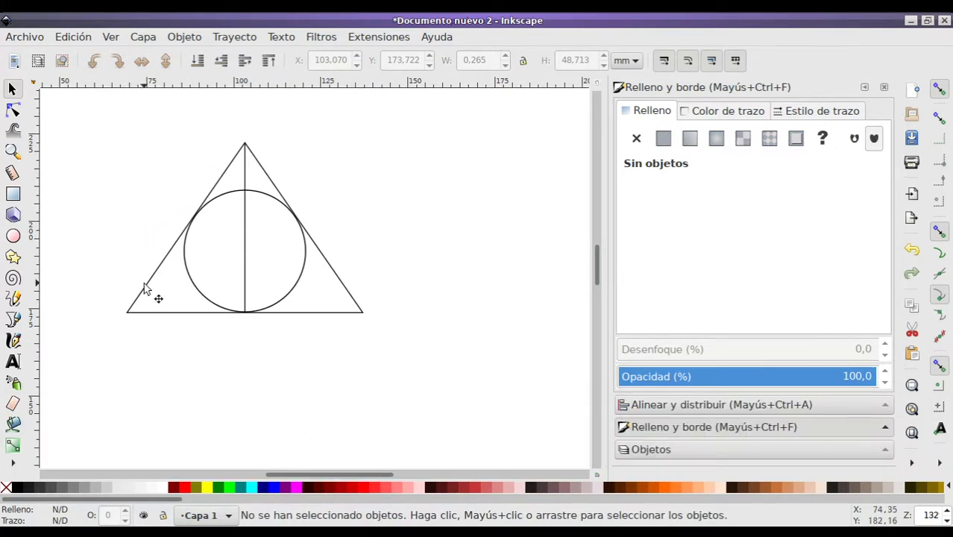
Draw an 85.281 mm circle enclosing the triangle and centre it on the vertical line
{"action": "left_click_drag", "start_coordinate": [146, 289], "coordinate": [217, 317]}
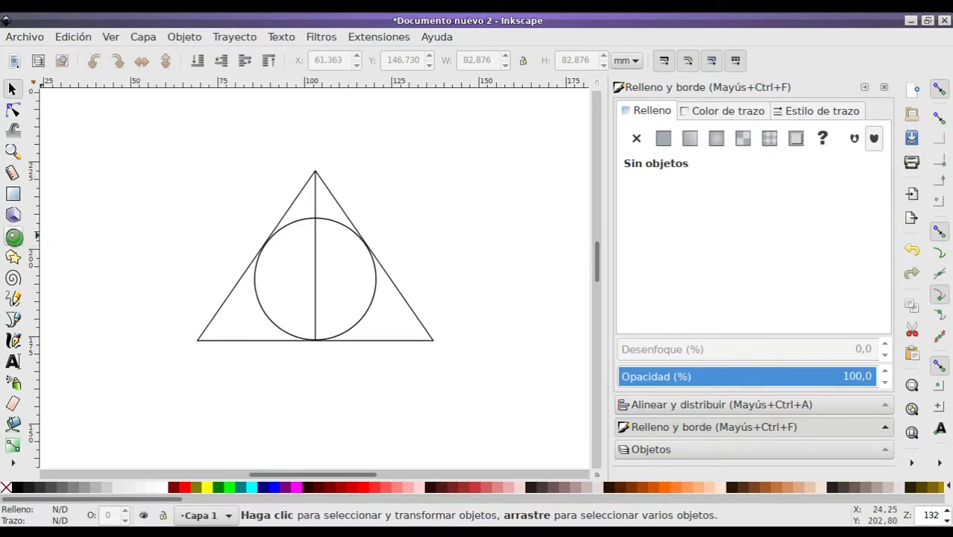
{"action": "left_click", "coordinate": [14, 237]}
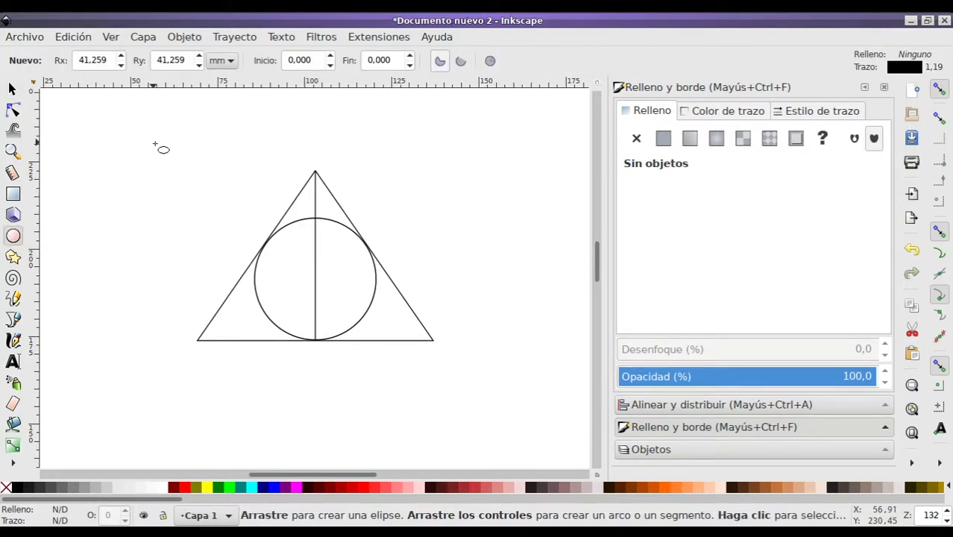
{"action": "left_click_drag", "start_coordinate": [155, 143], "coordinate": [431, 373]}
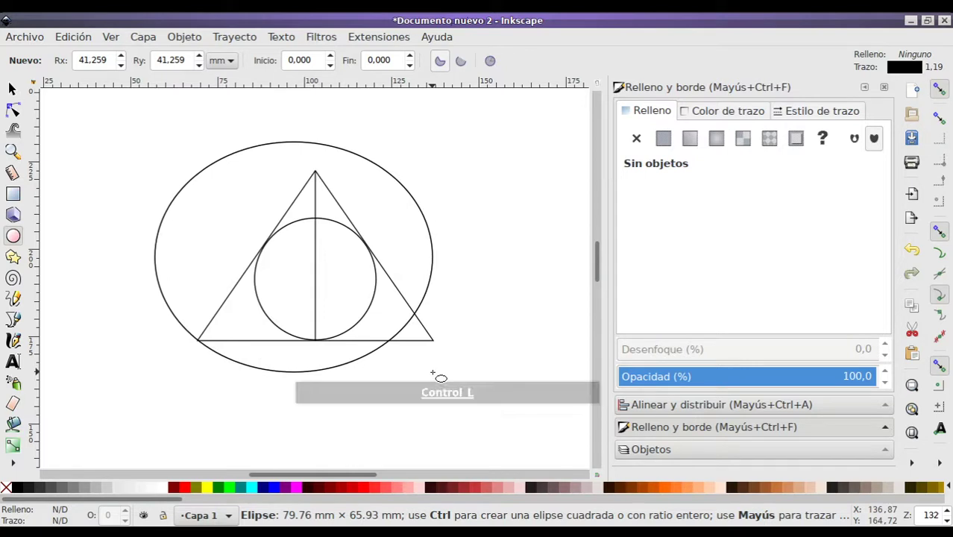
{"action": "key", "text": "ctrl"}
{"action": "left_click_drag", "start_coordinate": [432, 373], "coordinate": [528, 439]}
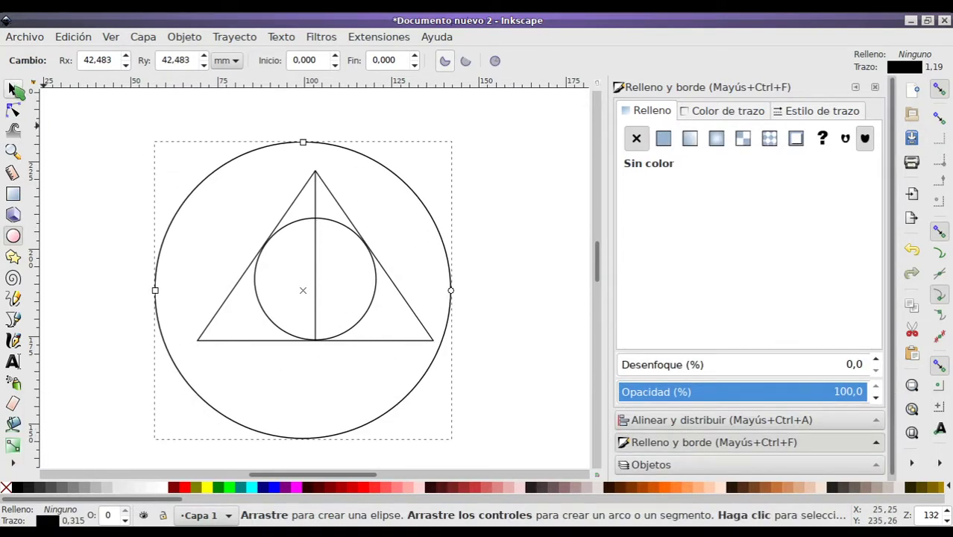
{"action": "left_click", "coordinate": [12, 88]}
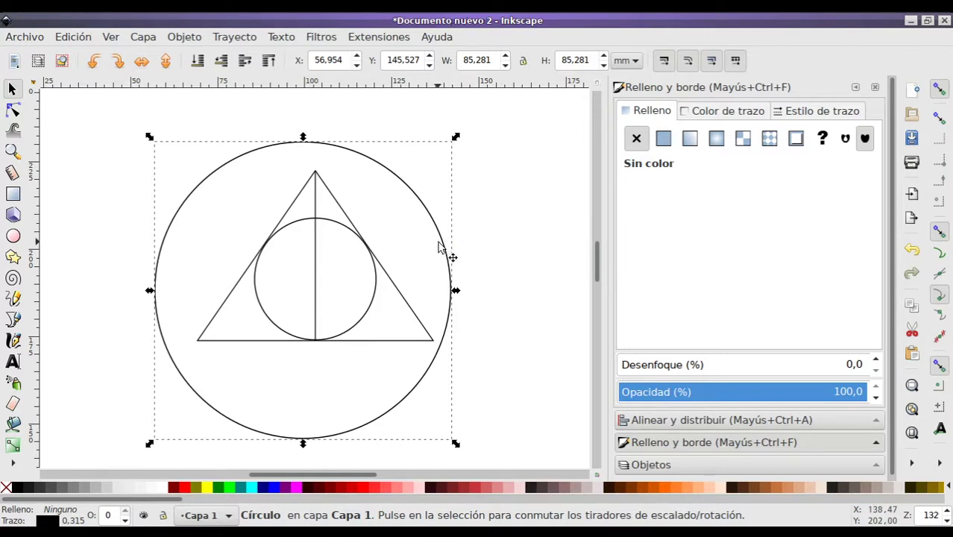
{"action": "left_click_drag", "start_coordinate": [442, 241], "coordinate": [458, 237]}
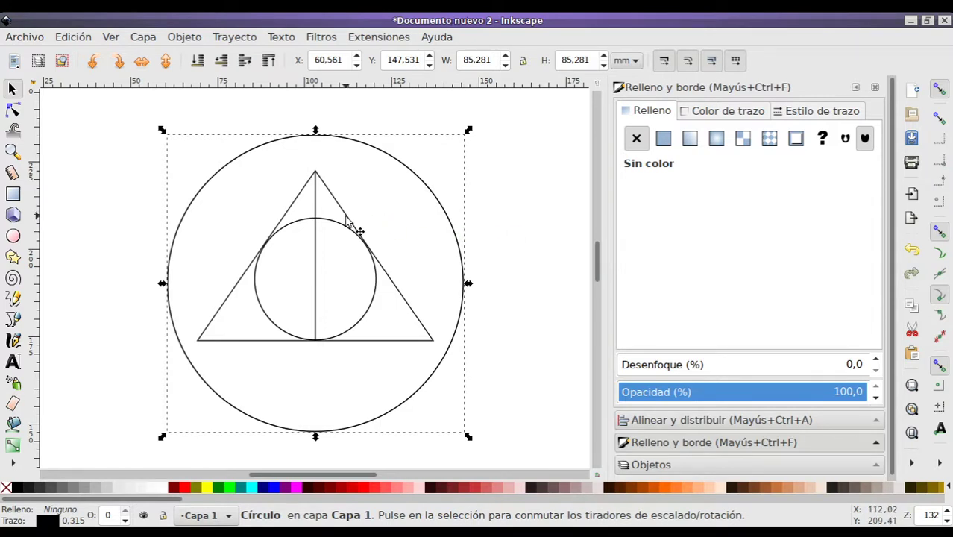
{"action": "key", "text": "ctrl"}
{"action": "key", "text": "shift"}
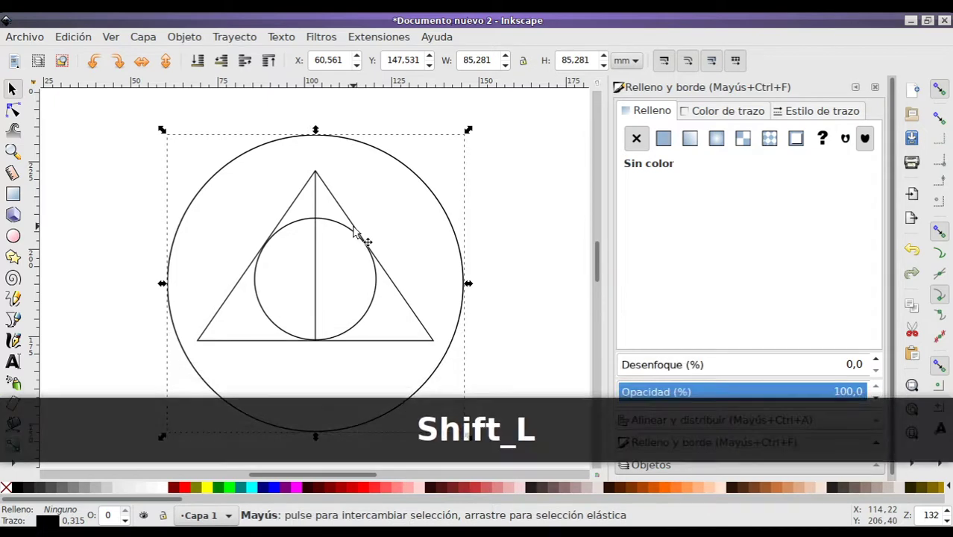
Centre the inner circle, triangle and line on the outer circle's vertical axis with Align and Distribute
{"action": "left_click", "coordinate": [355, 231], "text": "shift"}
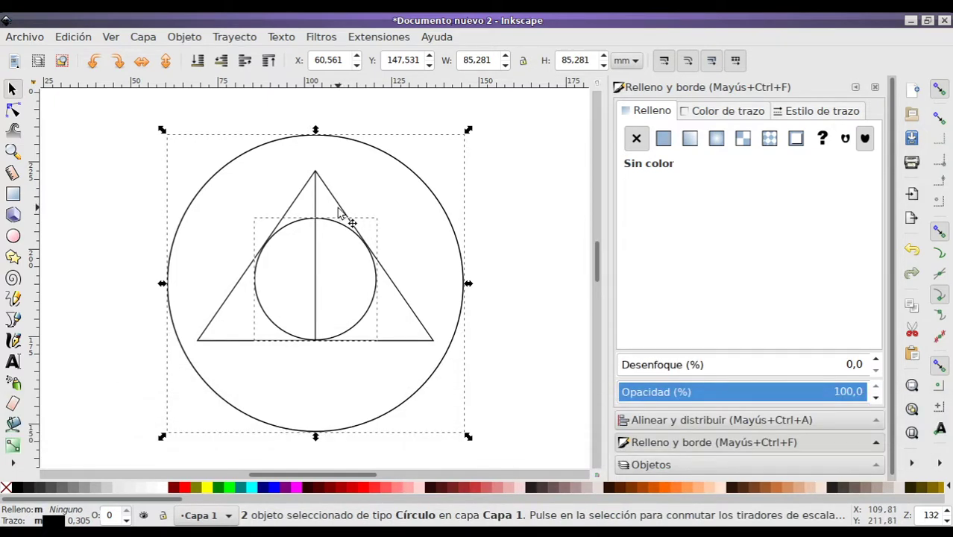
{"action": "left_click", "coordinate": [343, 212], "text": "shift"}
{"action": "left_click", "coordinate": [316, 208], "text": "shift"}
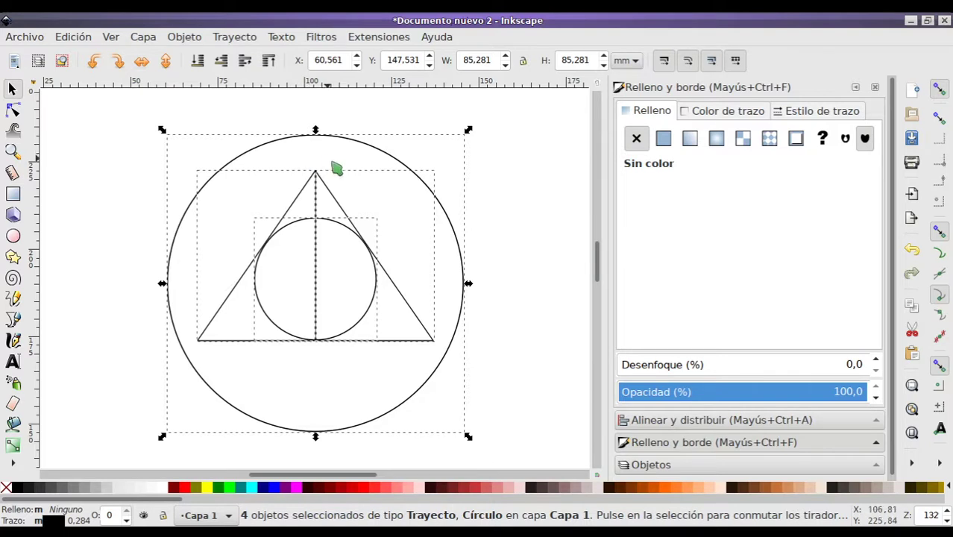
{"action": "left_click", "coordinate": [680, 422]}
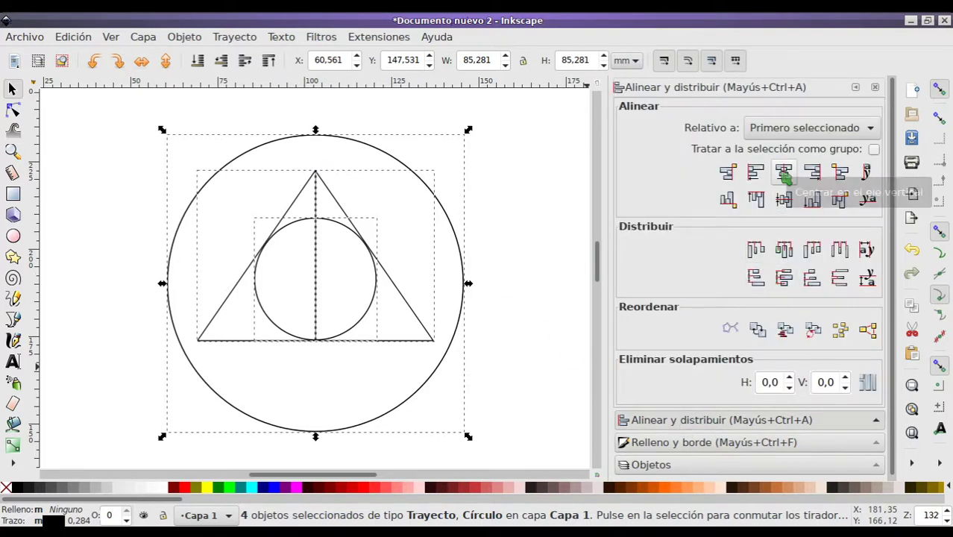
{"action": "left_click", "coordinate": [782, 173]}
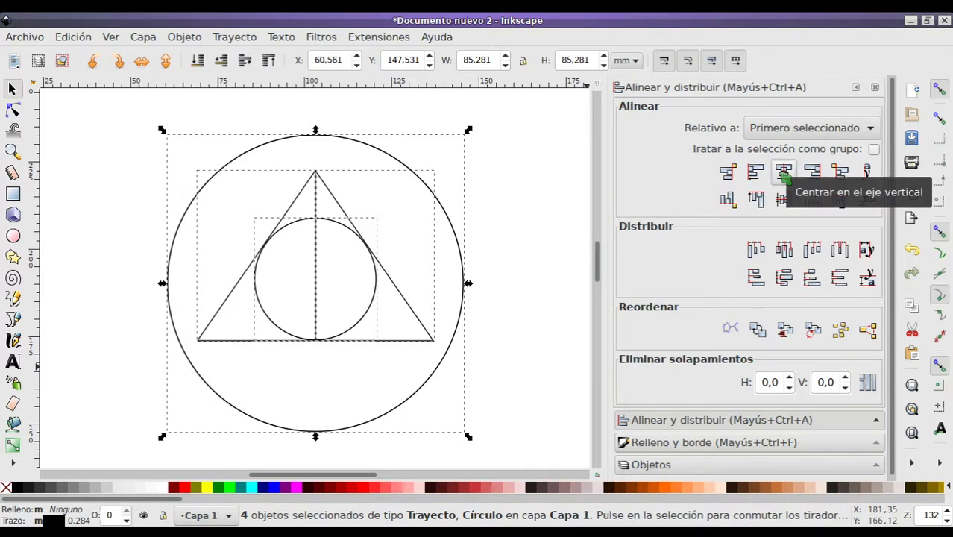
{"action": "left_click", "coordinate": [511, 234]}
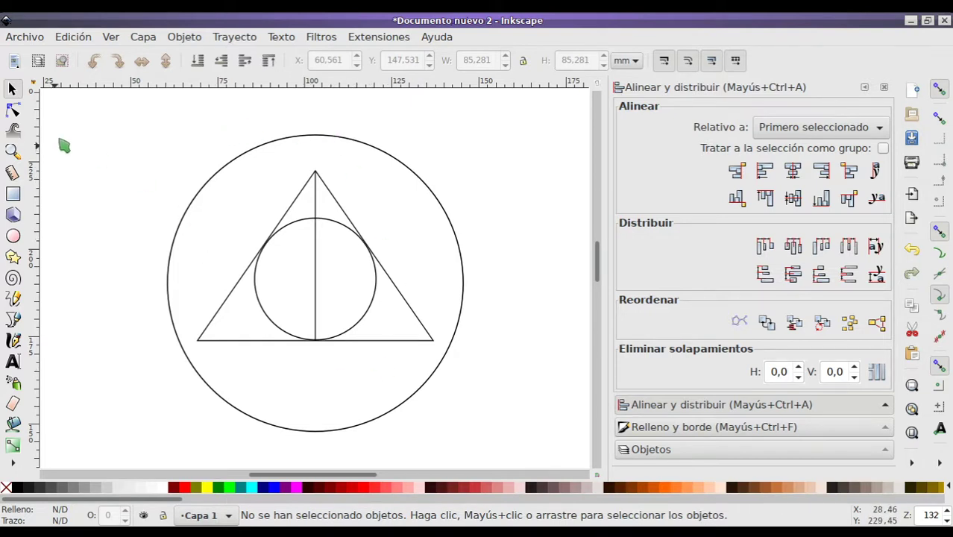
{"action": "left_click", "coordinate": [13, 361]}
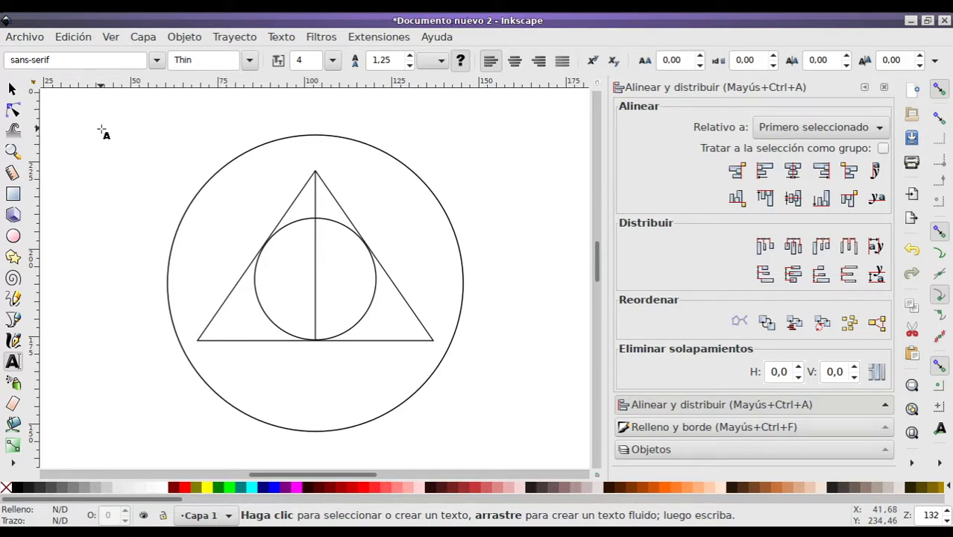
Add 'Diseño de interfaces web' in AR BONNIE 30 pt above the outer circle, shifted left
{"action": "left_click", "coordinate": [156, 61]}
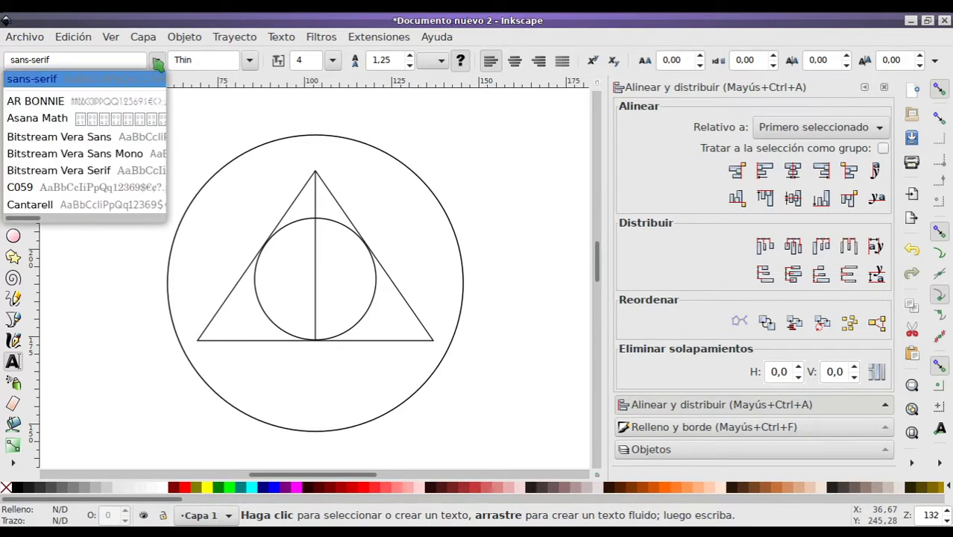
{"action": "left_click", "coordinate": [102, 100]}
{"action": "left_click", "coordinate": [100, 136]}
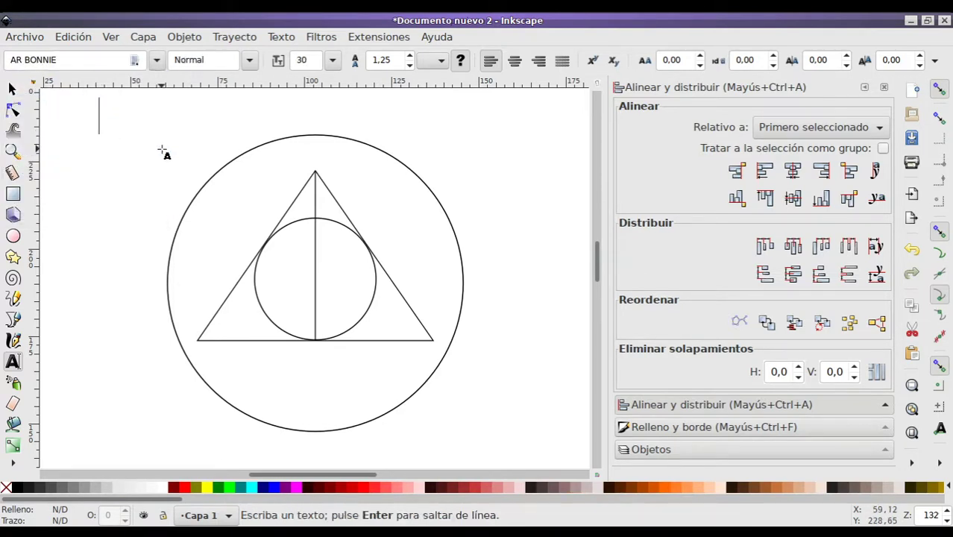
{"action": "type", "text": "Diseño de interfaces web"}
{"action": "left_click", "coordinate": [12, 89]}
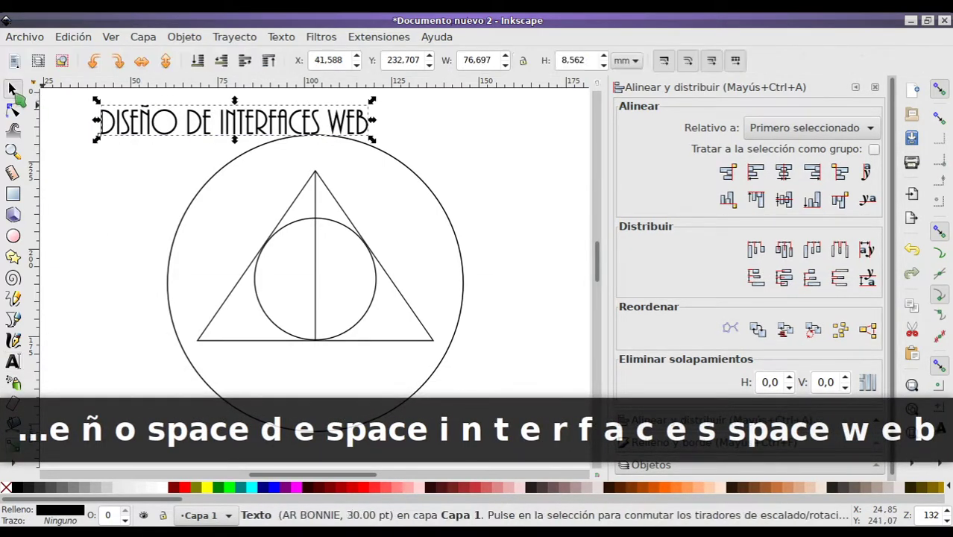
{"action": "left_click", "coordinate": [456, 138]}
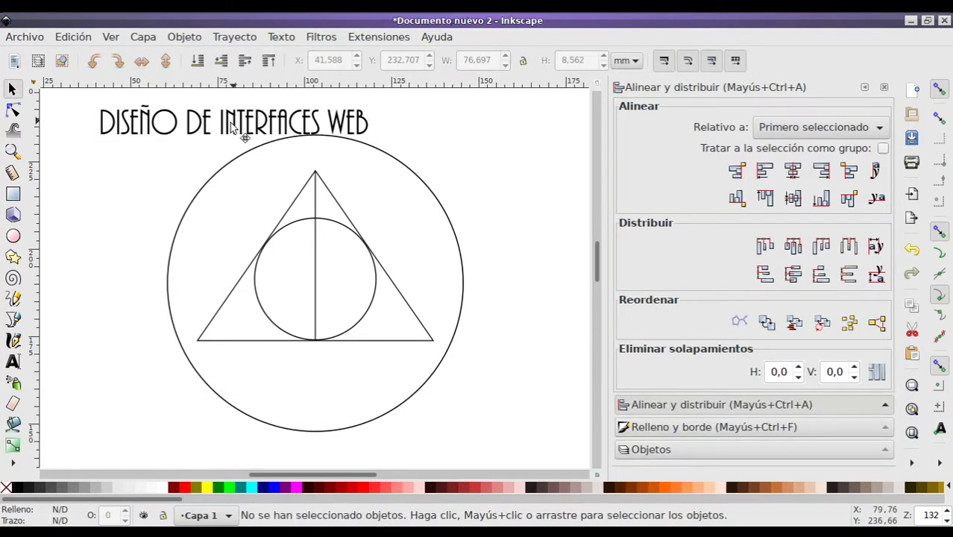
{"action": "left_click_drag", "start_coordinate": [246, 136], "coordinate": [212, 133]}
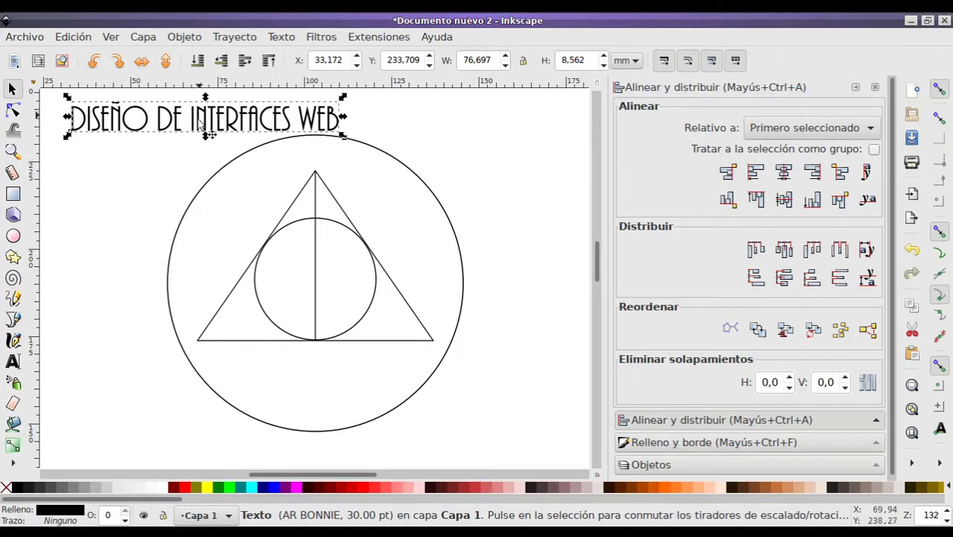
{"action": "key", "text": "shift"}
Put the title 'DISEÑO DE INTERFACES WEB' on the outer circle's path
{"action": "left_click", "coordinate": [235, 163], "text": "shift"}
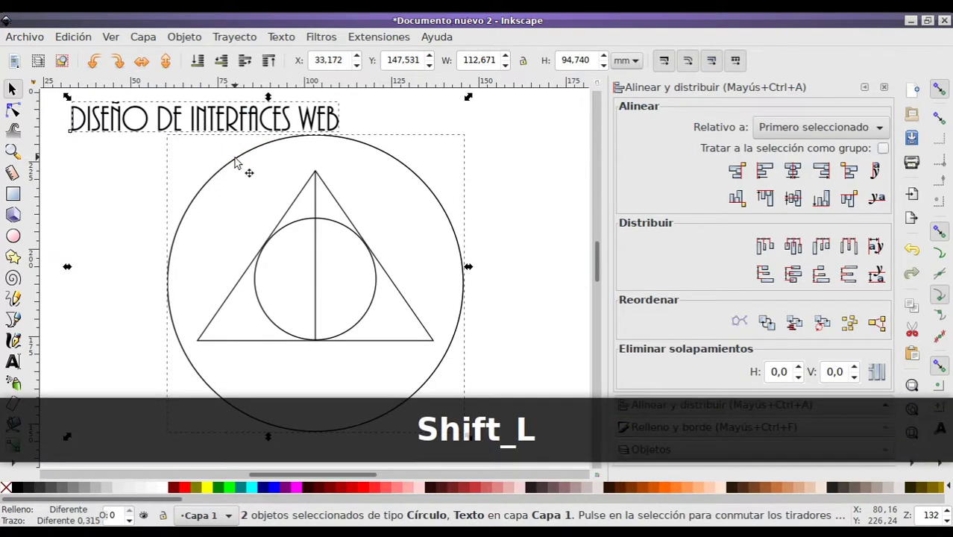
{"action": "left_click", "coordinate": [281, 37]}
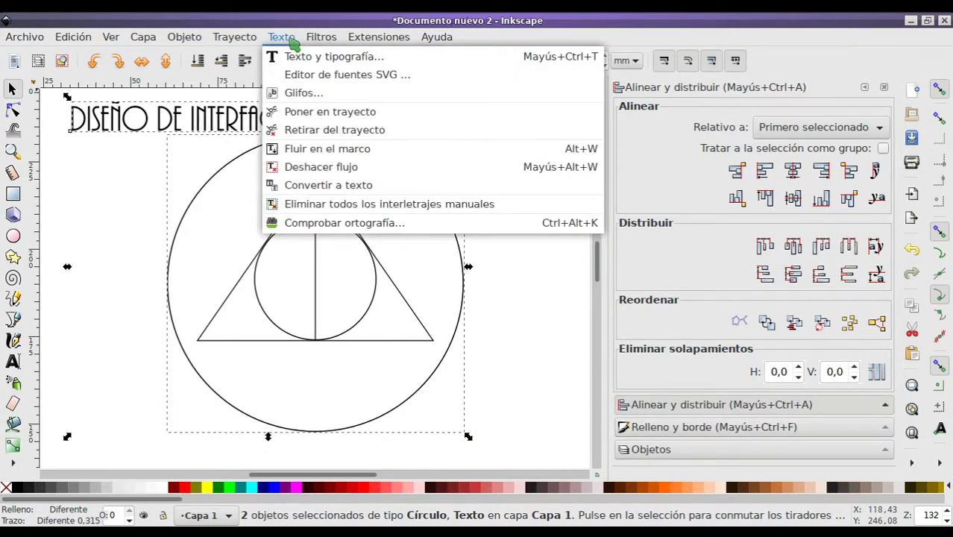
{"action": "left_click", "coordinate": [339, 119]}
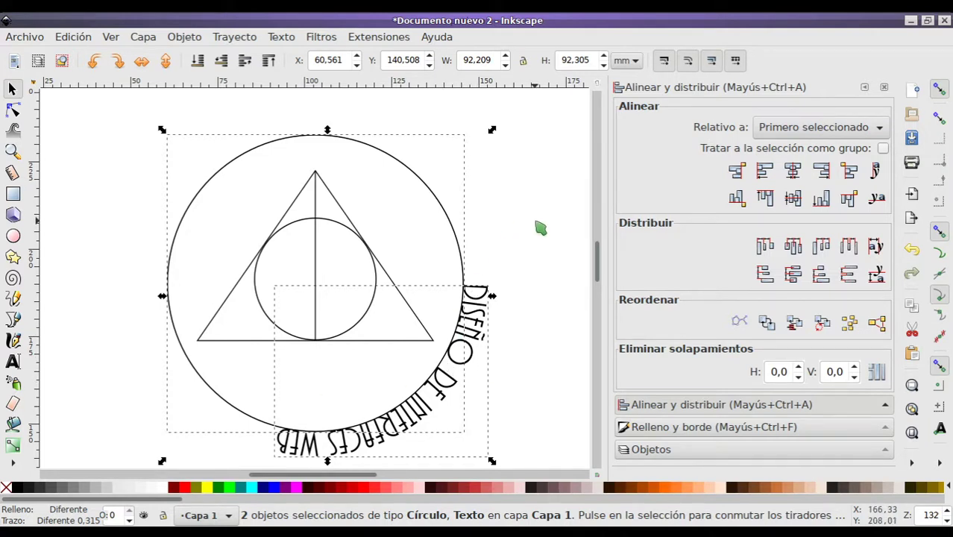
{"action": "left_click", "coordinate": [531, 208]}
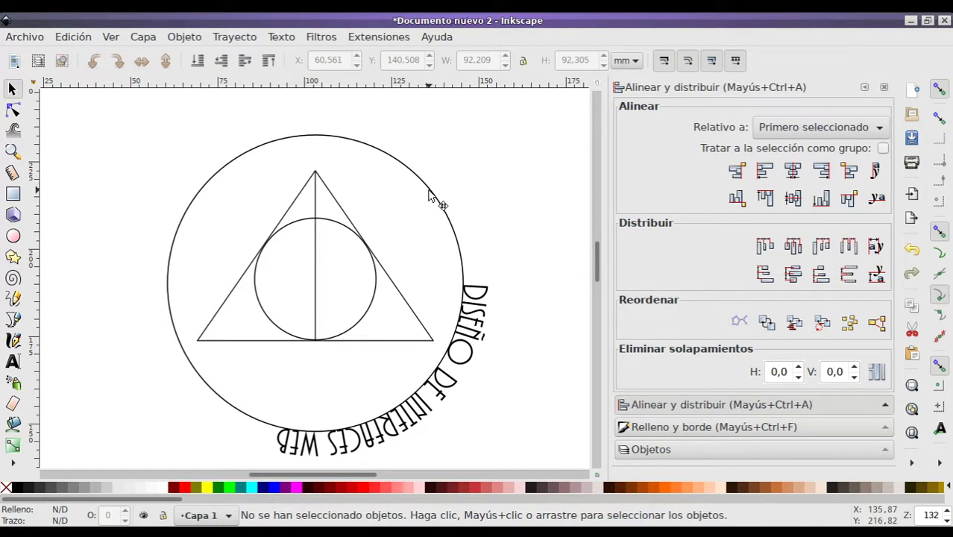
{"action": "left_click", "coordinate": [430, 193]}
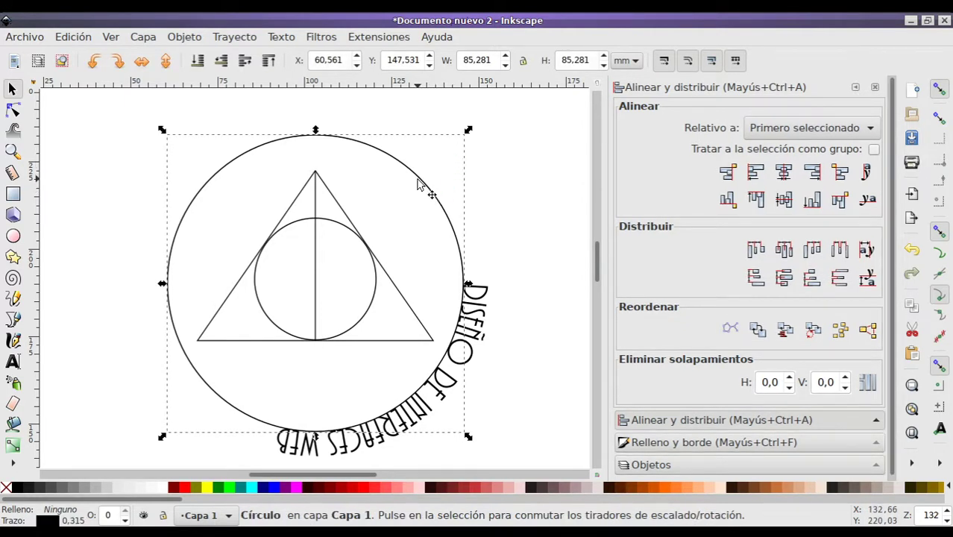
Rotate the outer circle until the curved title 'DISEÑO DE INTERFACES WEB' arches across the top
{"action": "left_click", "coordinate": [420, 184]}
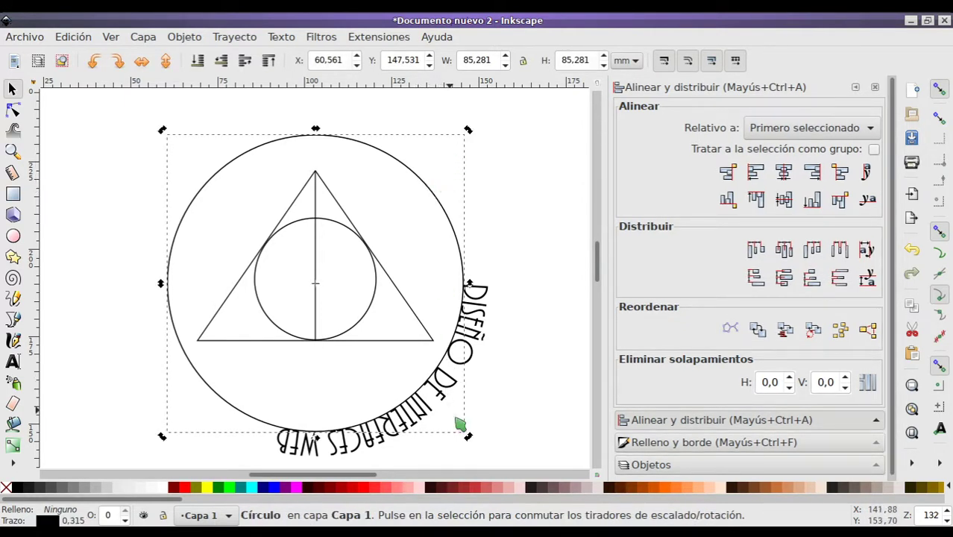
{"action": "left_click_drag", "start_coordinate": [471, 441], "coordinate": [458, 203]}
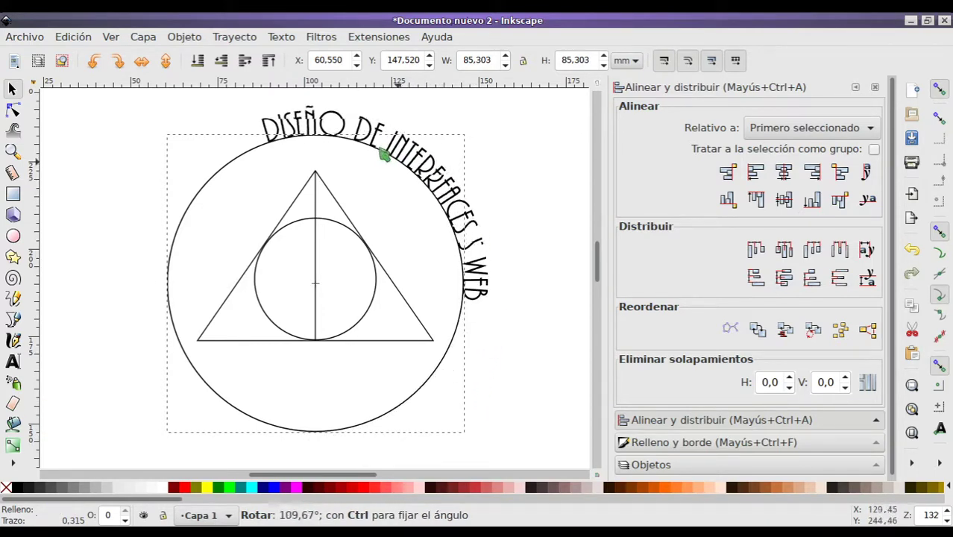
{"action": "left_click_drag", "start_coordinate": [459, 202], "coordinate": [305, 149]}
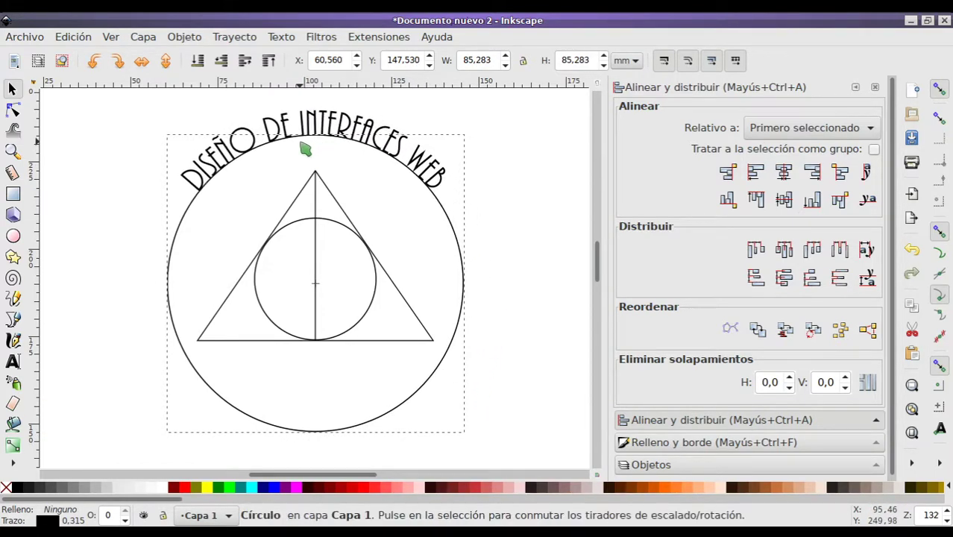
{"action": "left_click", "coordinate": [333, 209]}
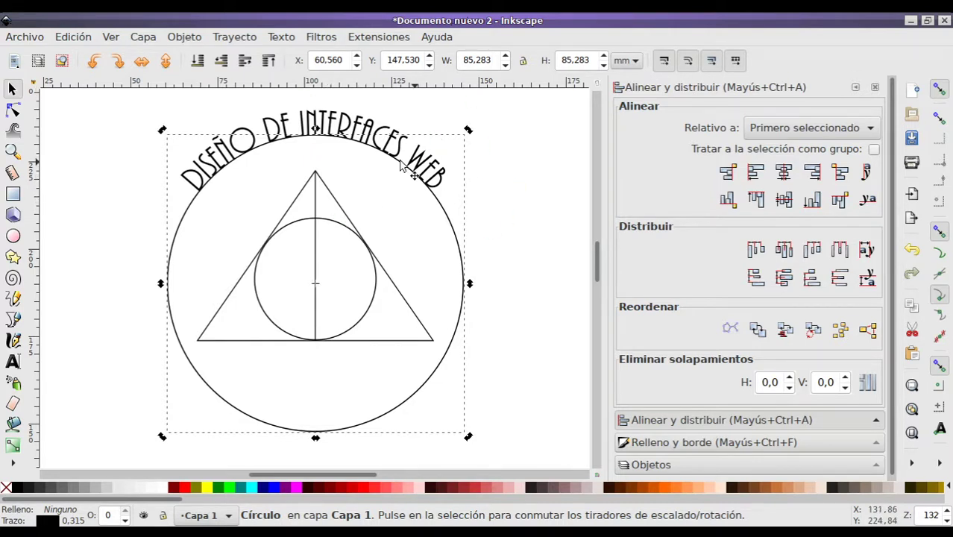
{"action": "left_click", "coordinate": [104, 229]}
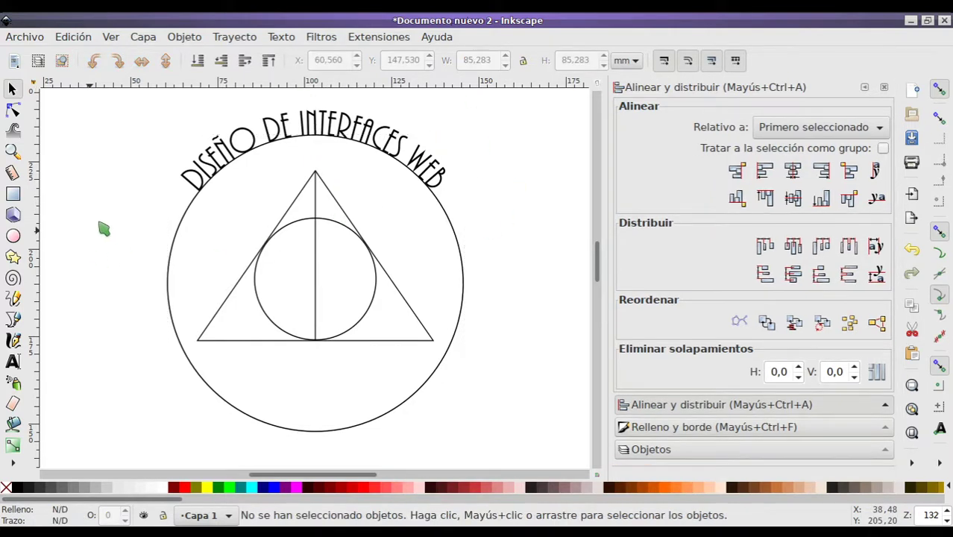
{"action": "left_click", "coordinate": [12, 360]}
Set the curved title's letter spacing to 3.00
{"action": "left_click", "coordinate": [258, 130]}
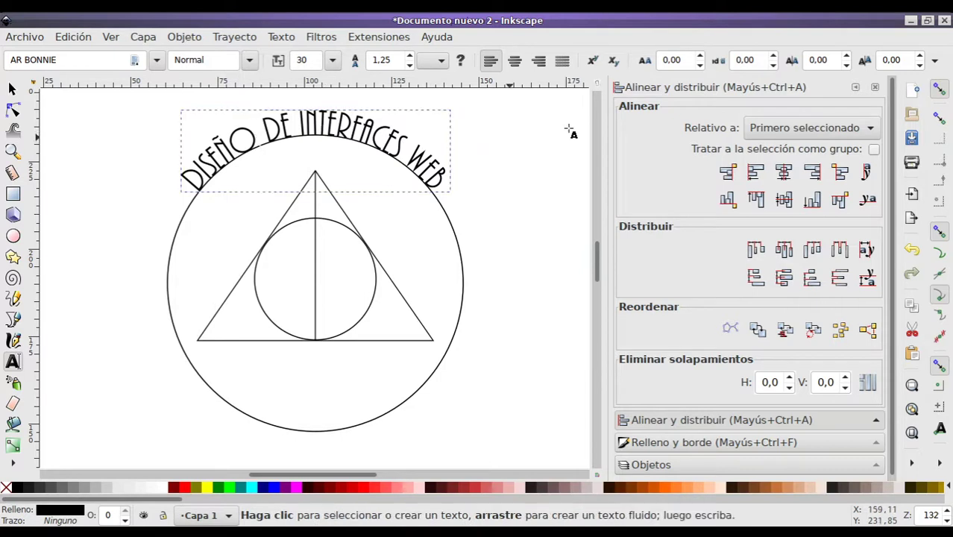
{"action": "key", "text": "Up"}
{"action": "key", "text": "Up"}
{"action": "key", "text": "Up"}
{"action": "key", "text": "Up"}
{"action": "key", "text": "Up"}
{"action": "key", "text": "Up"}
{"action": "key", "text": "Up"}
{"action": "key", "text": "Up"}
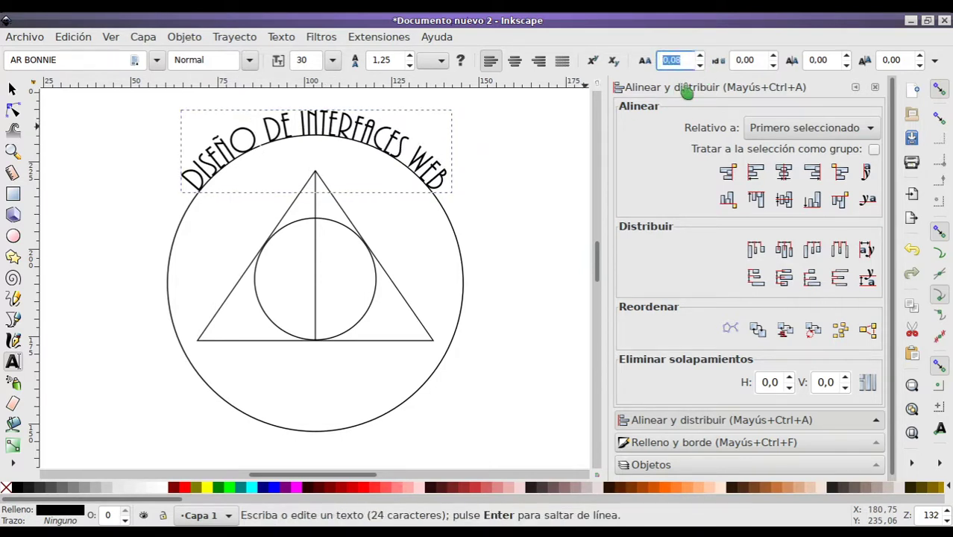
{"action": "type", "text": "3"}
{"action": "key", "text": "Return"}
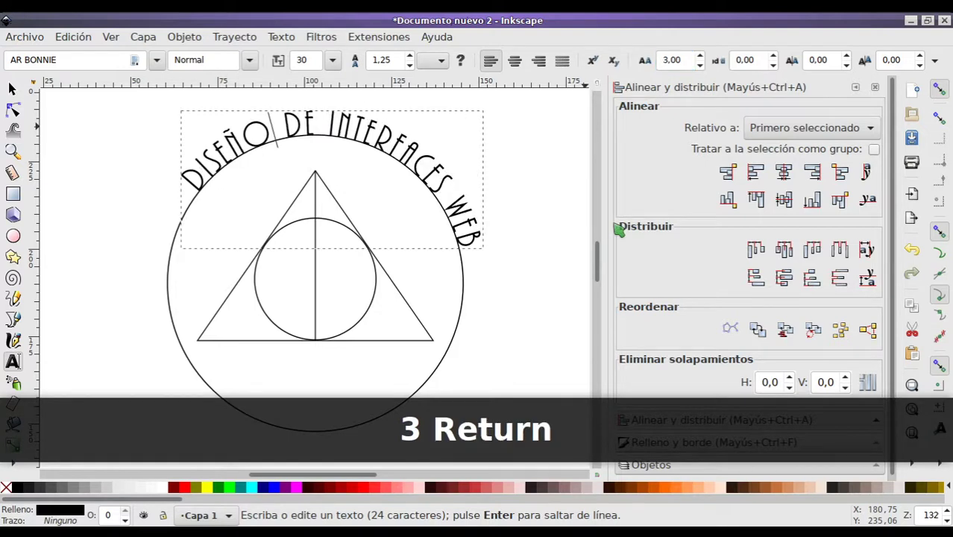
{"action": "left_click", "coordinate": [13, 90]}
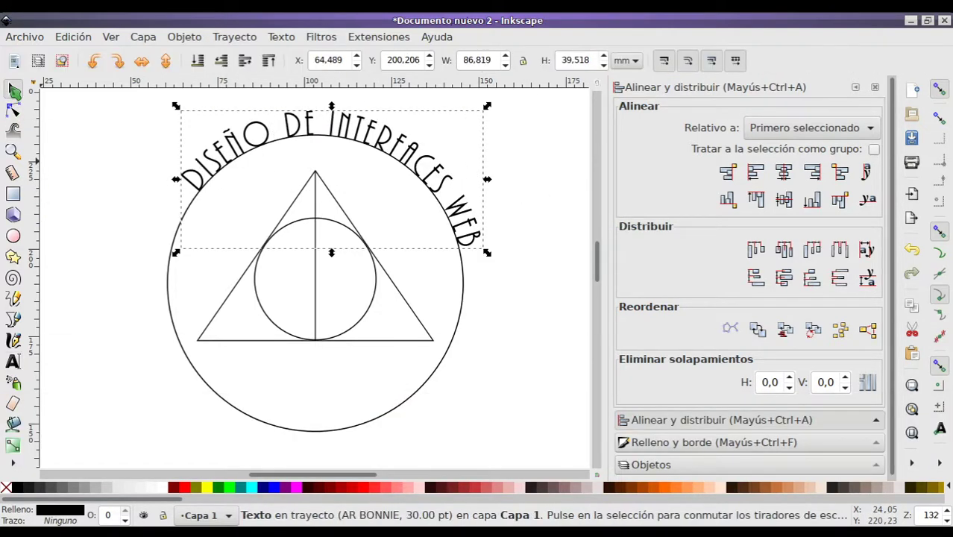
{"action": "left_click", "coordinate": [445, 362]}
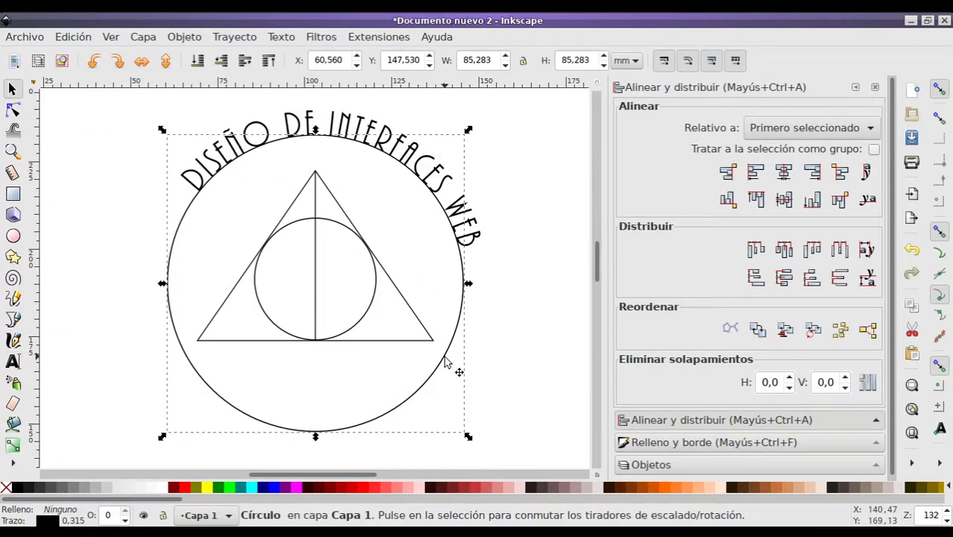
{"action": "left_click", "coordinate": [429, 380]}
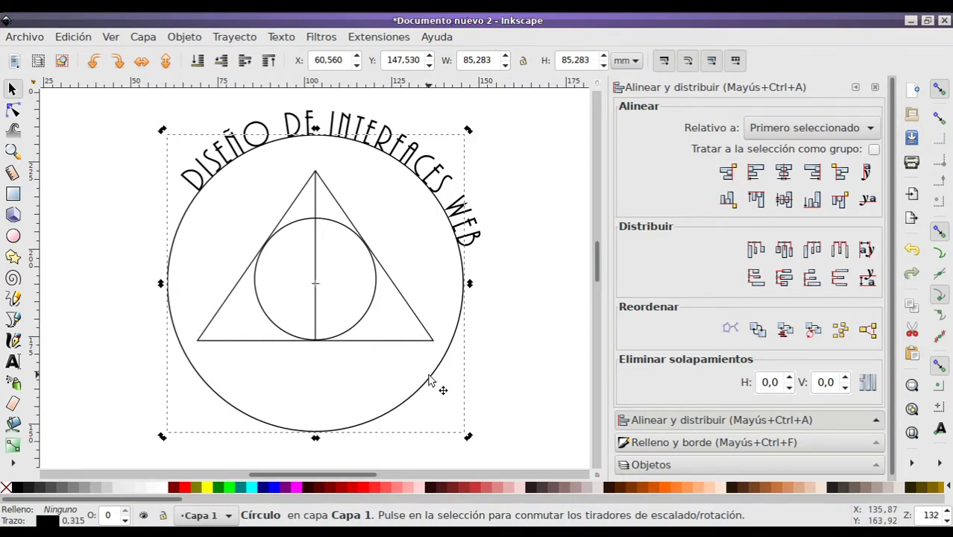
Rotate the outer circle to centre the title, adding a horizontal guide at the inner circle's top
{"action": "left_click_drag", "start_coordinate": [469, 442], "coordinate": [491, 404]}
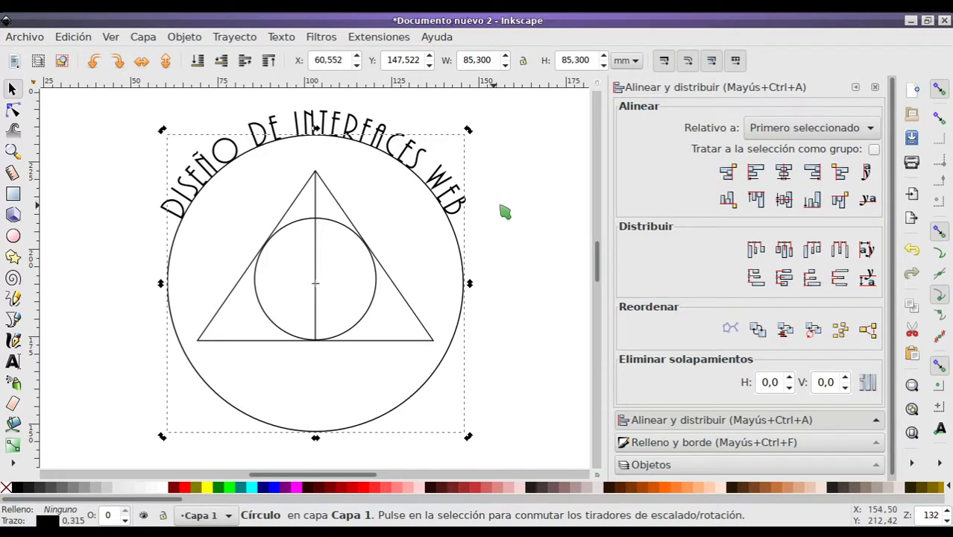
{"action": "left_click", "coordinate": [505, 211]}
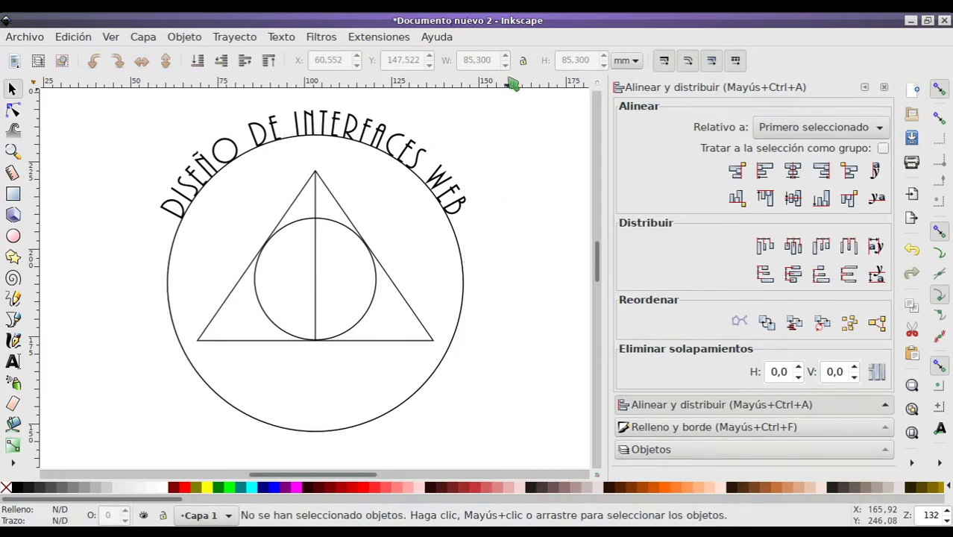
{"action": "left_click_drag", "start_coordinate": [512, 83], "coordinate": [500, 219]}
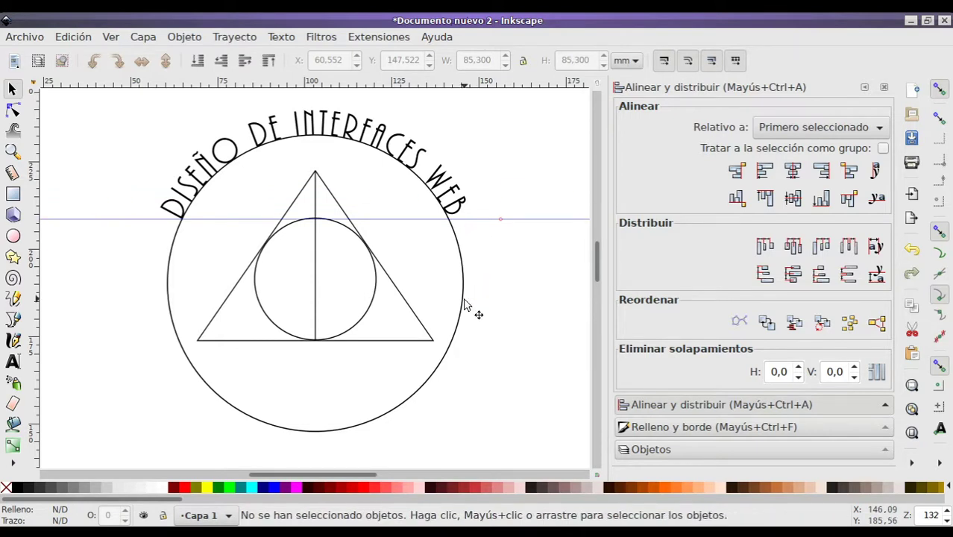
{"action": "left_click", "coordinate": [464, 305]}
{"action": "left_click", "coordinate": [448, 365]}
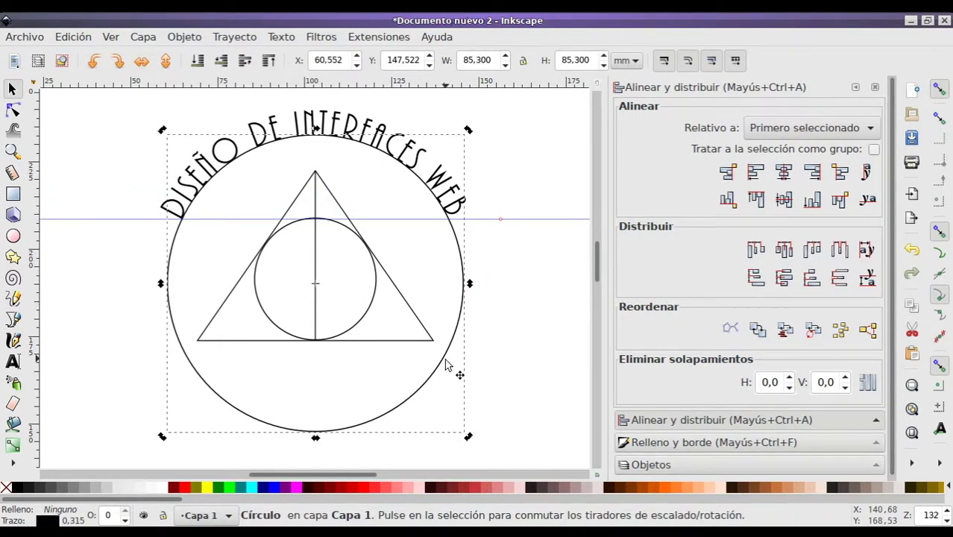
{"action": "left_click_drag", "start_coordinate": [469, 442], "coordinate": [471, 448]}
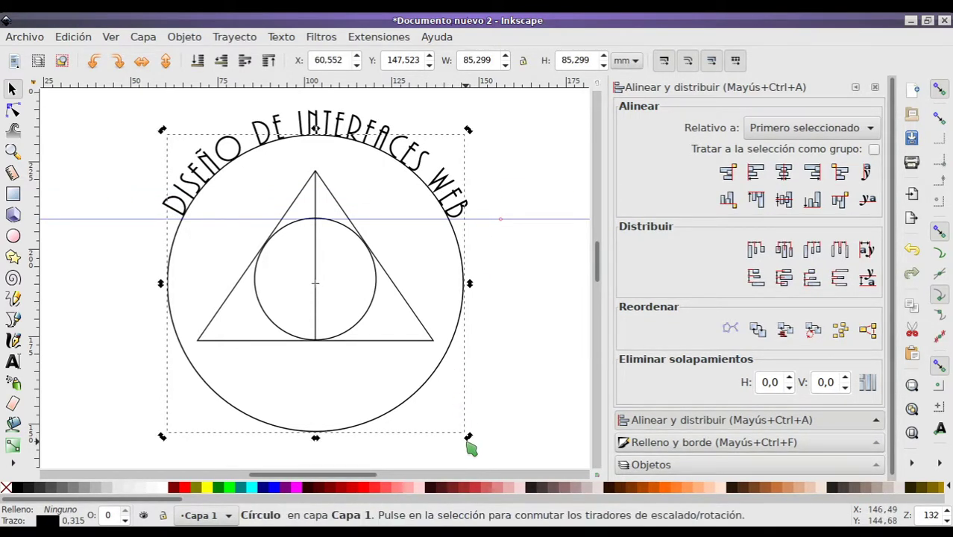
{"action": "left_click", "coordinate": [518, 306]}
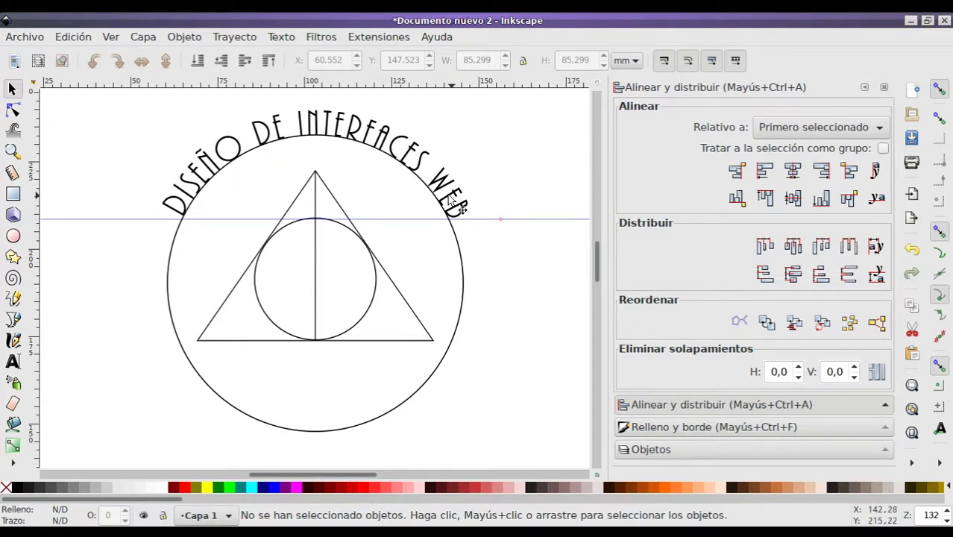
Undo an accidental move of the outer circle and reselect the curved title
{"action": "left_click", "coordinate": [462, 312]}
{"action": "left_click_drag", "start_coordinate": [459, 327], "coordinate": [472, 367]}
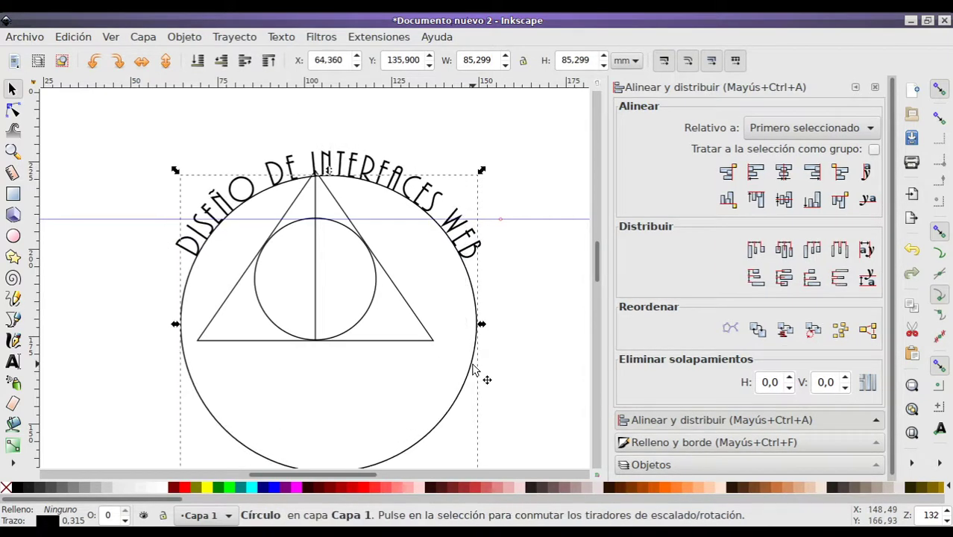
{"action": "key", "text": "ctrl+z"}
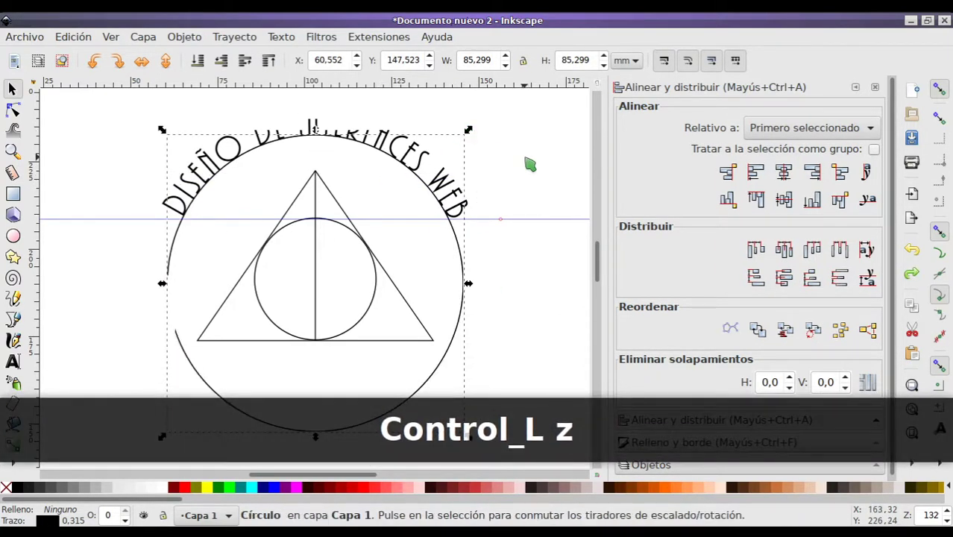
{"action": "key", "text": "ctrl"}
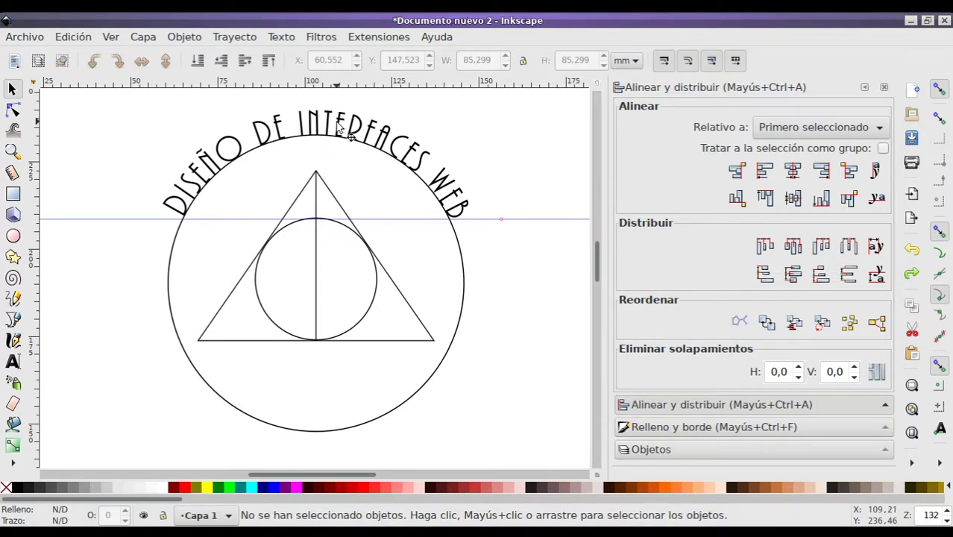
{"action": "left_click", "coordinate": [338, 125]}
{"action": "left_click", "coordinate": [280, 37]}
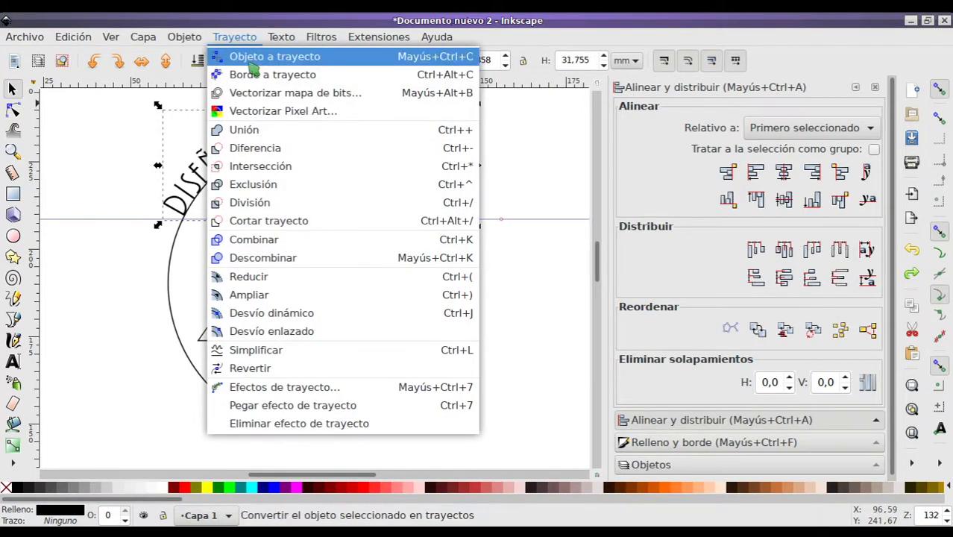
Convert the curved title to paths, giving a group of 21 letter outlines
{"action": "left_click", "coordinate": [252, 56]}
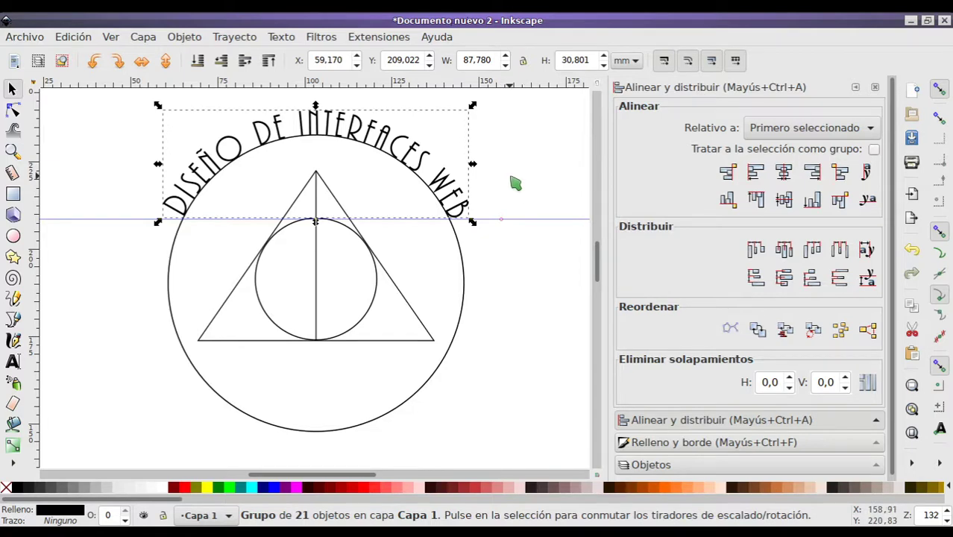
{"action": "left_click", "coordinate": [492, 246]}
{"action": "left_click_drag", "start_coordinate": [462, 311], "coordinate": [483, 352]}
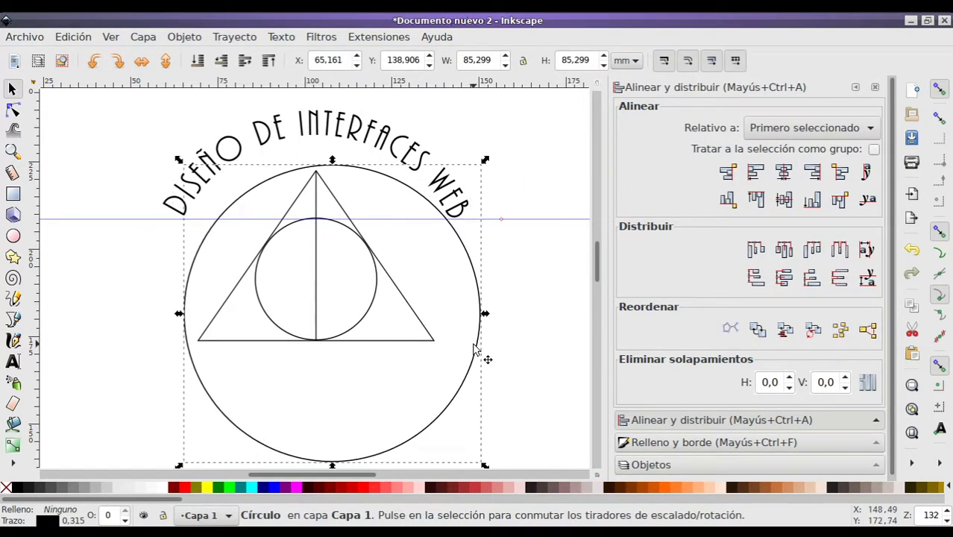
{"action": "key", "text": "ctrl+z"}
{"action": "left_click", "coordinate": [521, 185]}
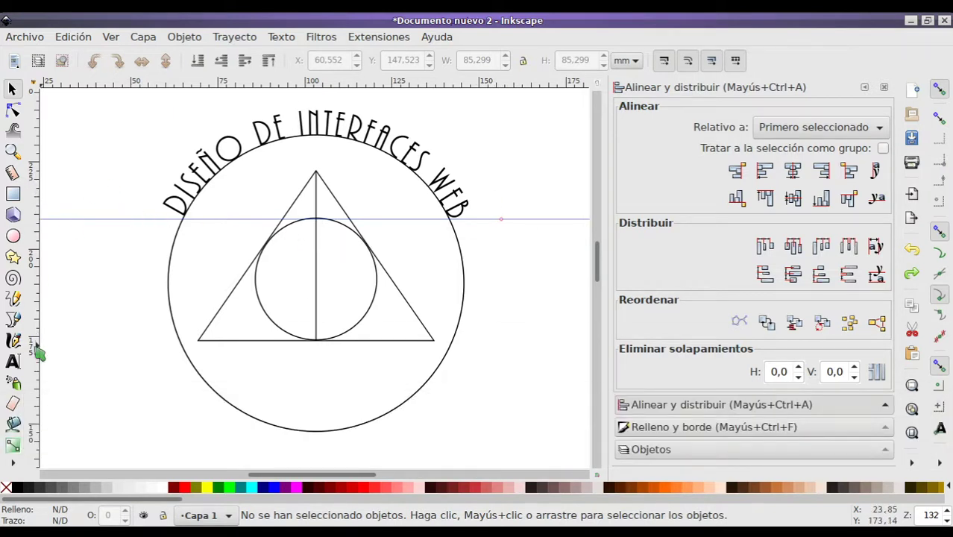
{"action": "left_click", "coordinate": [14, 363]}
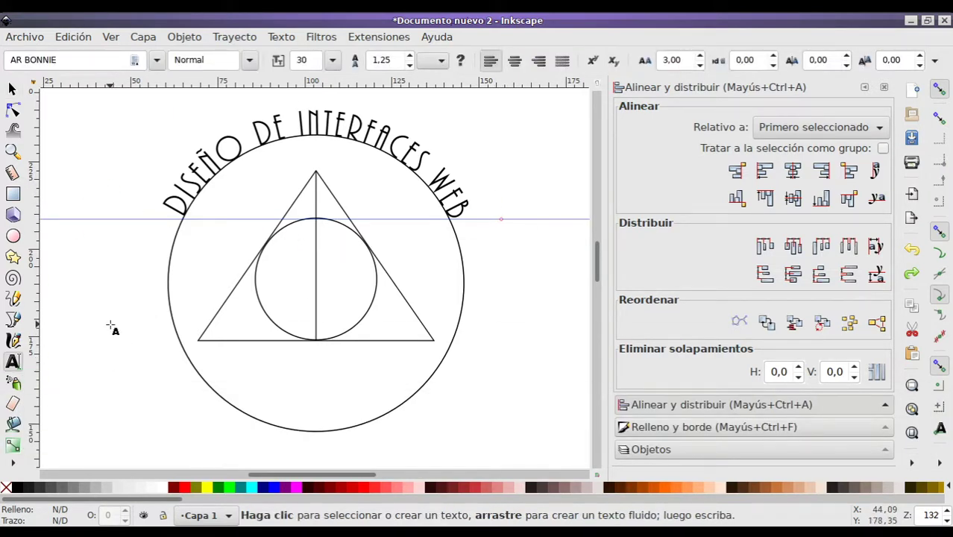
Create a new text with the author's name to the left of the circle
{"action": "left_click", "coordinate": [117, 296]}
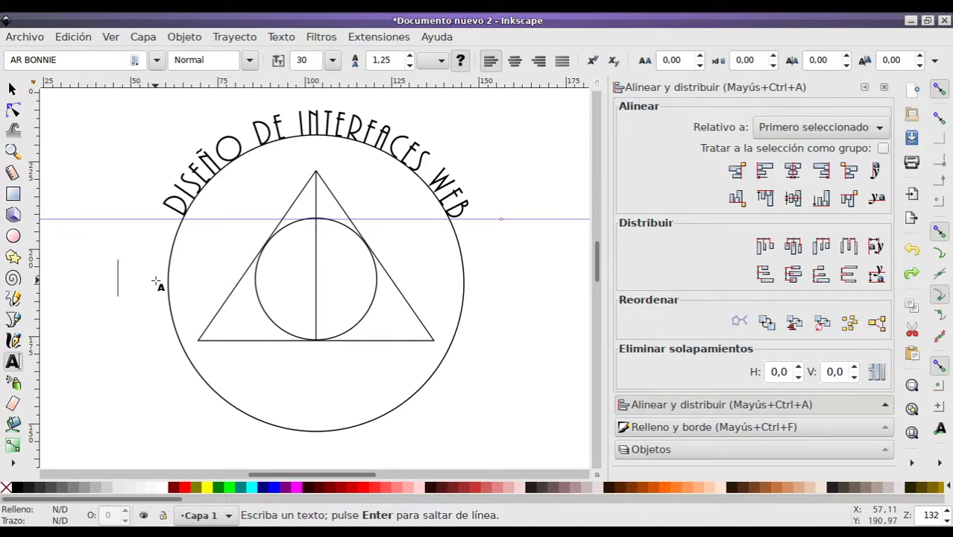
{"action": "type", "text": "pedro prieto"}
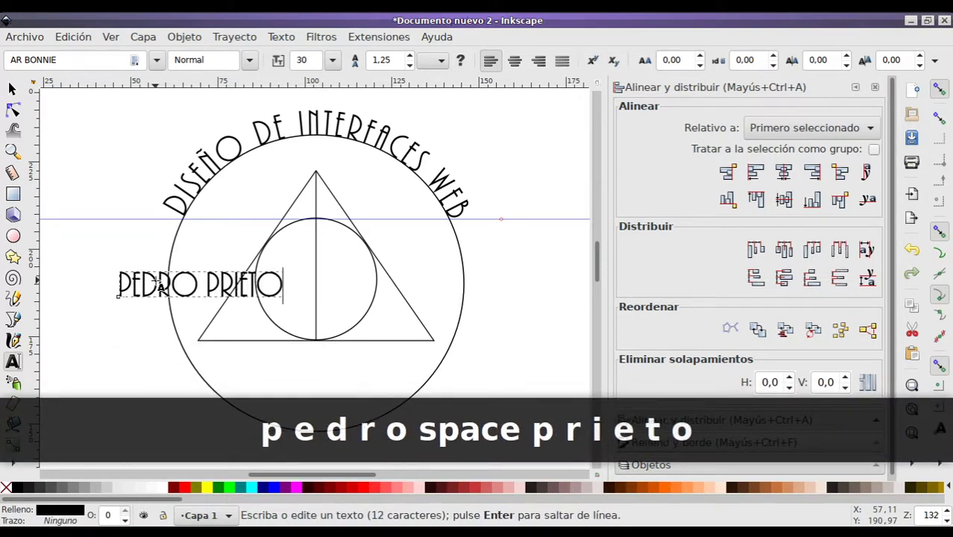
{"action": "left_click", "coordinate": [12, 89]}
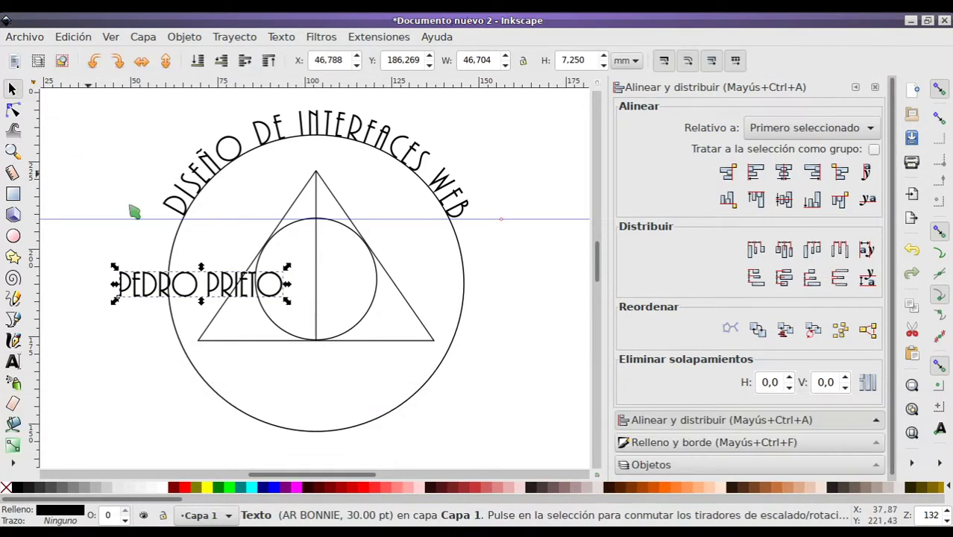
{"action": "left_click", "coordinate": [523, 248]}
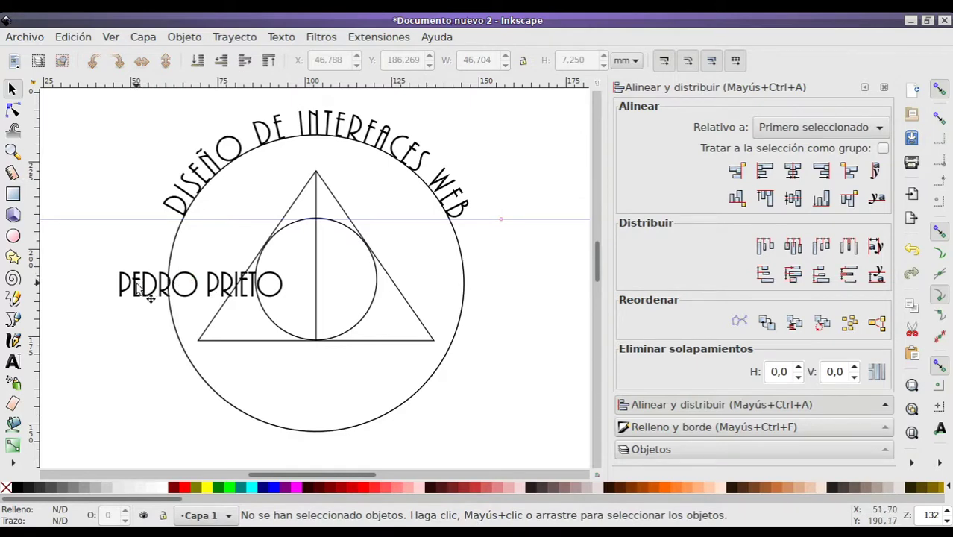
{"action": "left_click", "coordinate": [149, 296]}
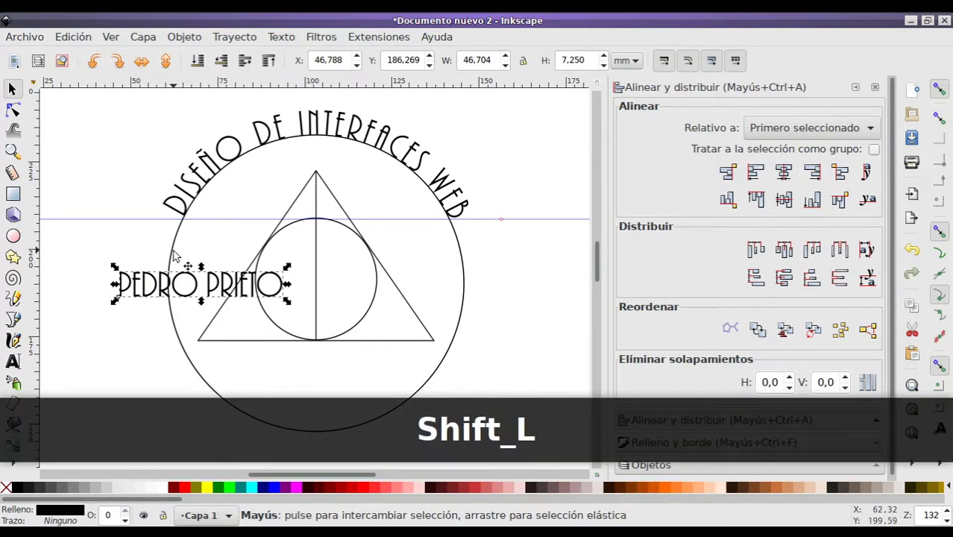
Set the author's name text along the outer circle's path
{"action": "left_click", "coordinate": [173, 256], "text": "shift"}
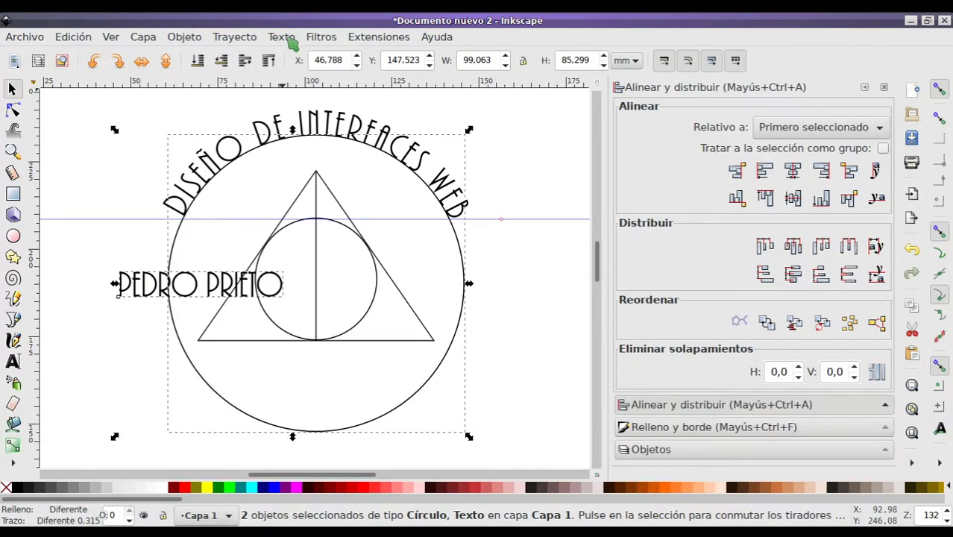
{"action": "left_click", "coordinate": [282, 38]}
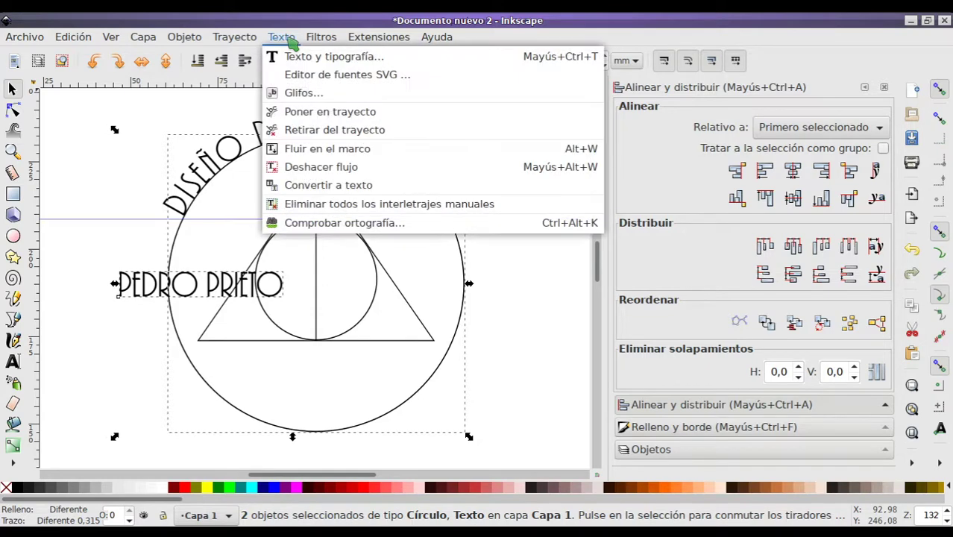
{"action": "left_click", "coordinate": [328, 112]}
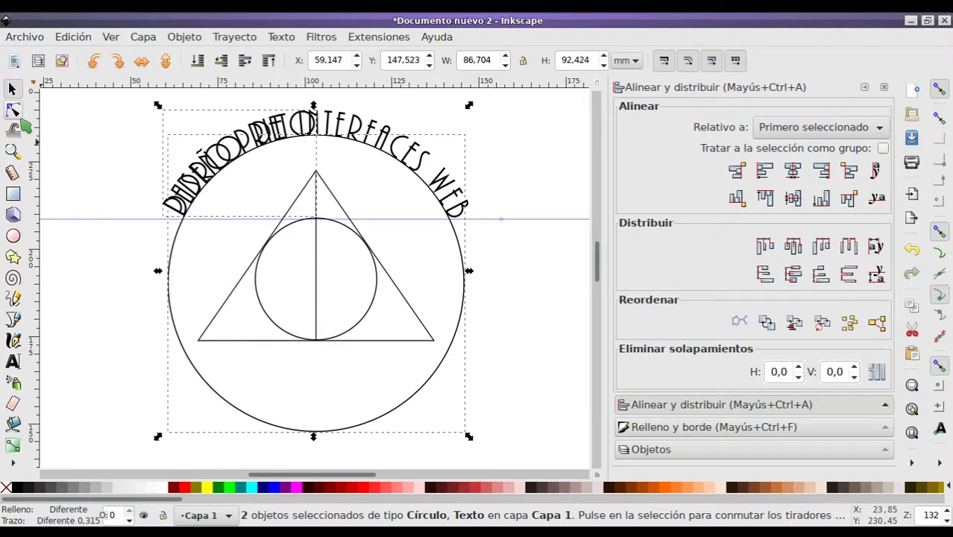
{"action": "left_click", "coordinate": [554, 336]}
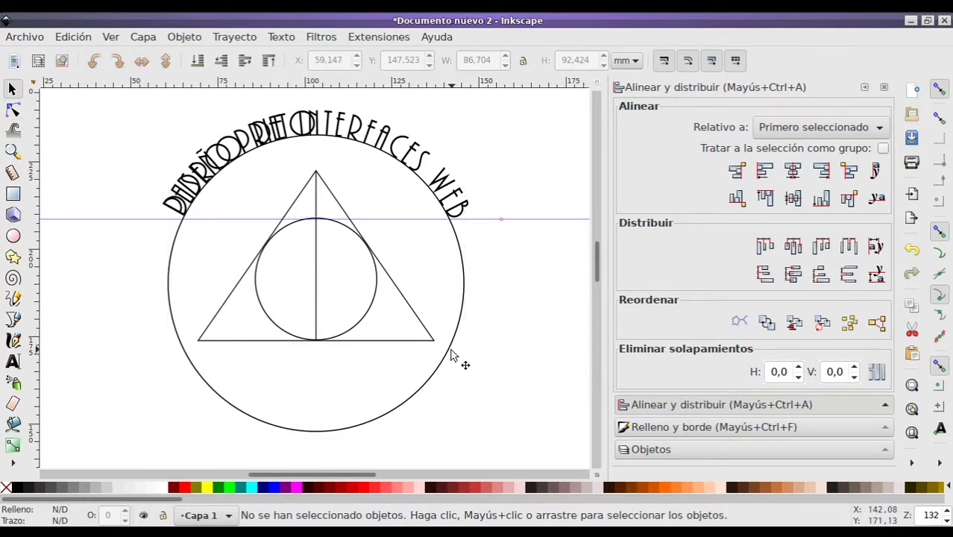
{"action": "left_click", "coordinate": [451, 355]}
{"action": "left_click", "coordinate": [452, 356]}
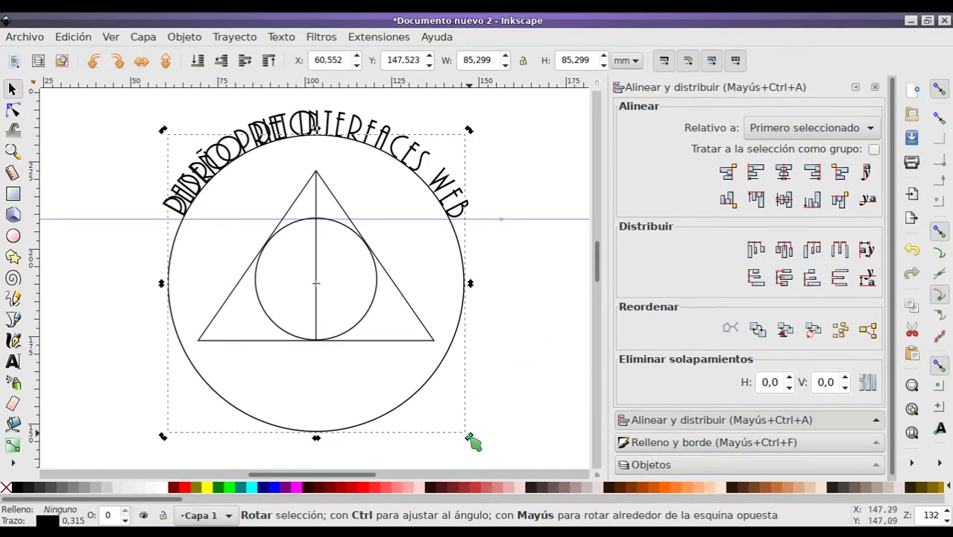
Rotate and horizontally mirror the outer circle so the author's name reads upright at the bottom
{"action": "mouse_move", "coordinate": [470, 440]}
{"action": "left_mouse_down"}
{"action": "mouse_move", "coordinate": [489, 431]}
{"action": "mouse_move", "coordinate": [517, 368]}
{"action": "mouse_move", "coordinate": [572, 174]}
{"action": "mouse_move", "coordinate": [502, 141]}
{"action": "mouse_move", "coordinate": [362, 161]}
{"action": "mouse_move", "coordinate": [297, 197]}
{"action": "left_mouse_up"}
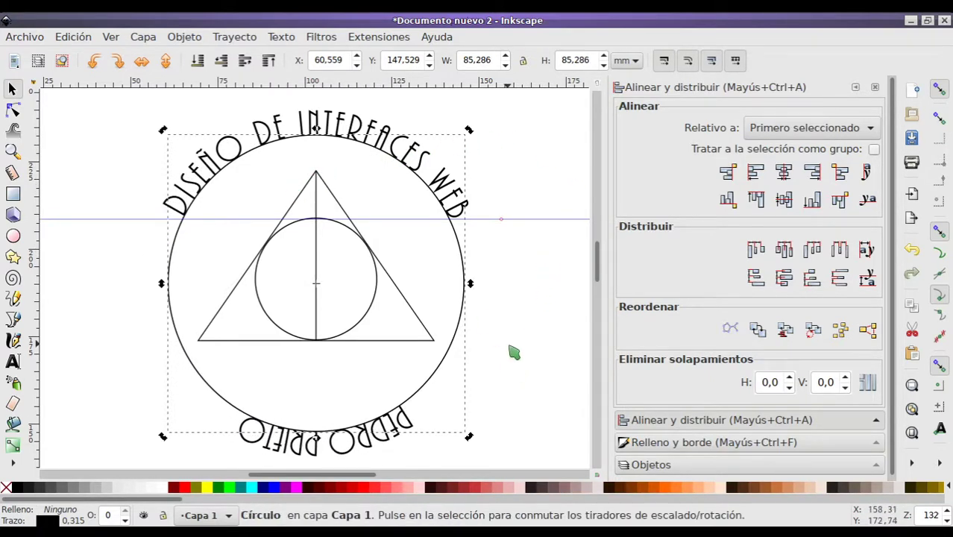
{"action": "left_click", "coordinate": [526, 360]}
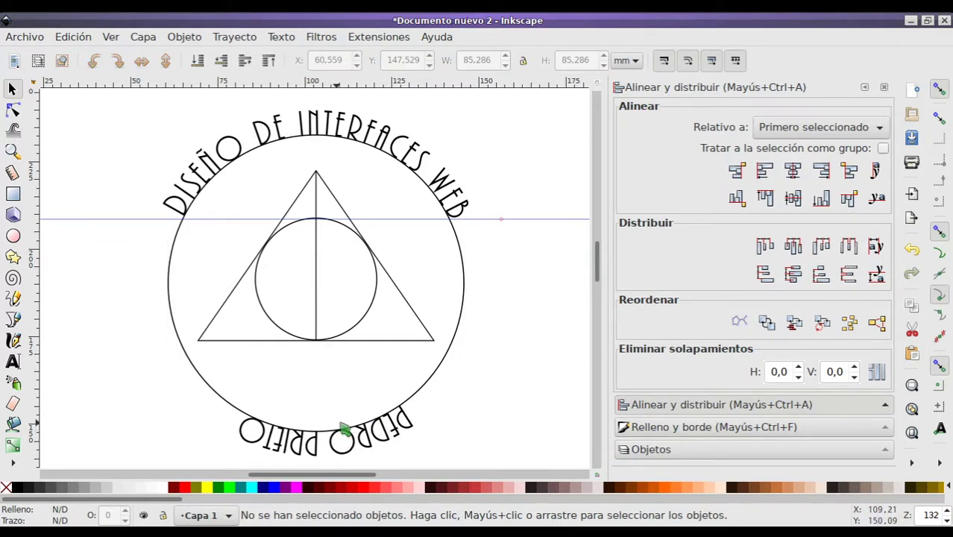
{"action": "left_click", "coordinate": [432, 387]}
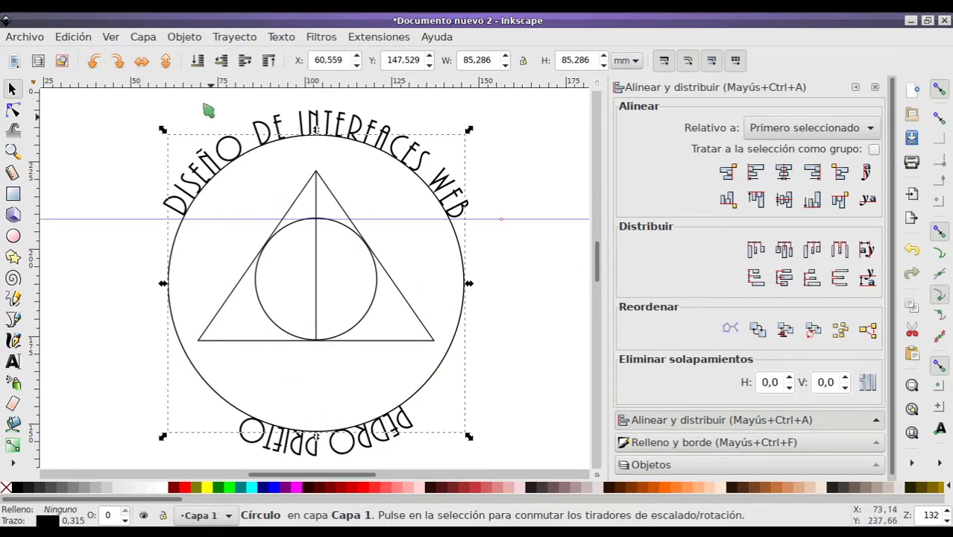
{"action": "left_click", "coordinate": [142, 62]}
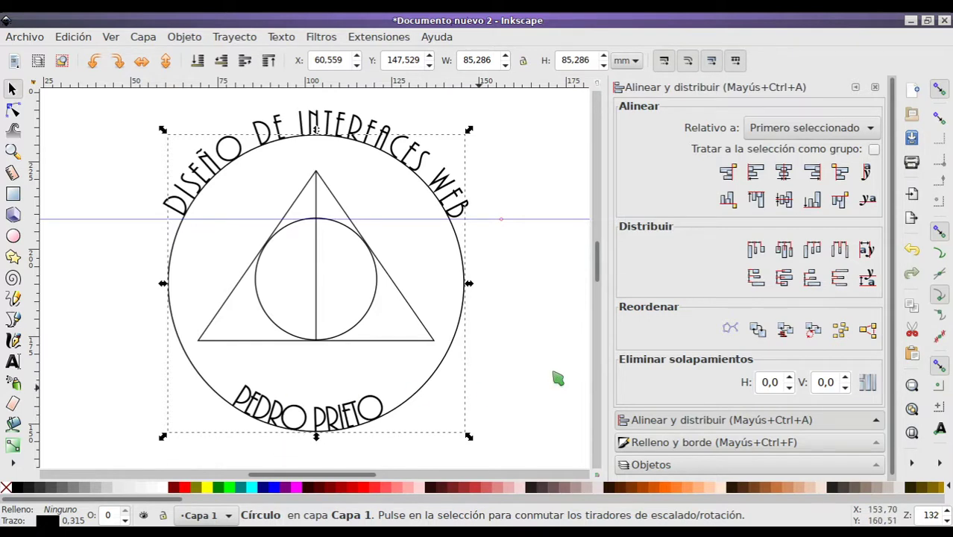
{"action": "left_click", "coordinate": [521, 374]}
Give the curved author's name text a letter spacing of 3
{"action": "left_click", "coordinate": [13, 362]}
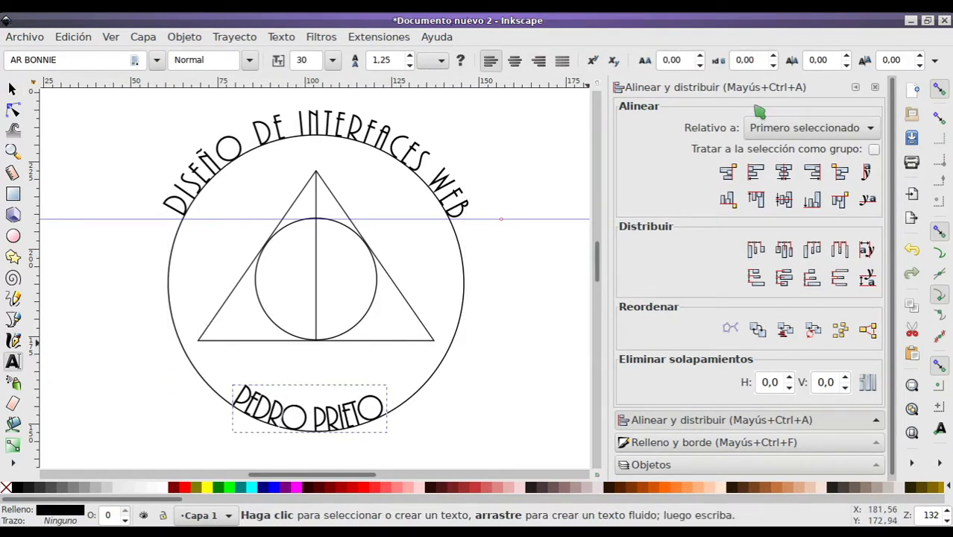
{"action": "left_click", "coordinate": [684, 58]}
{"action": "type", "text": "3"}
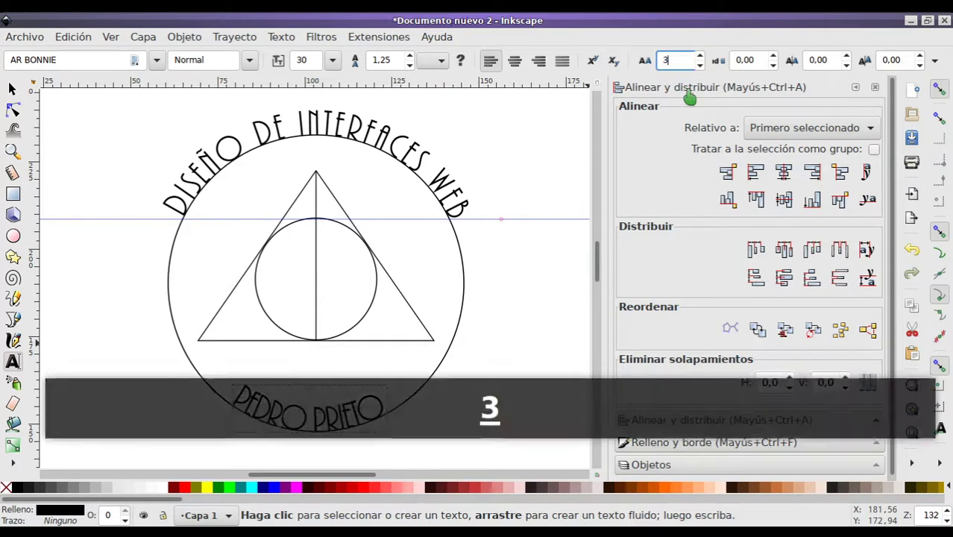
{"action": "key", "text": "Return"}
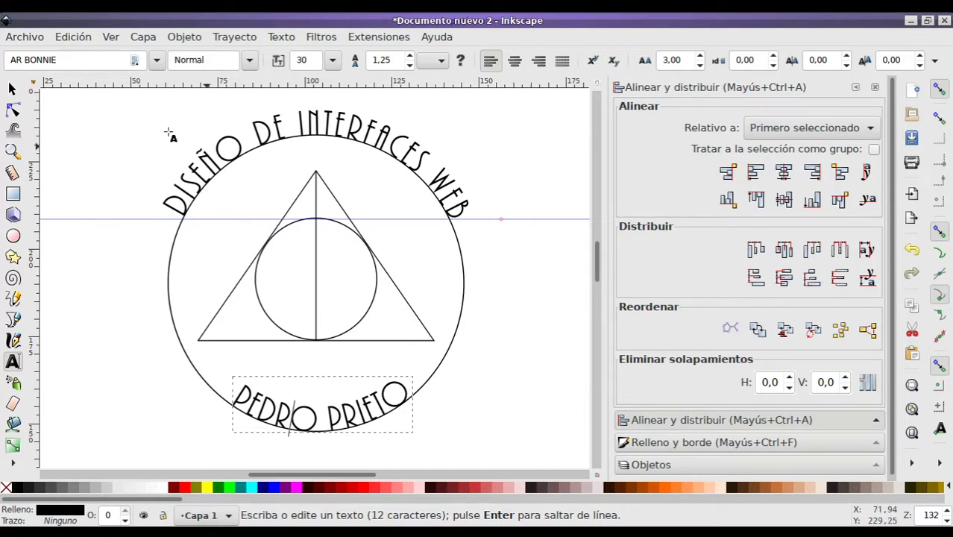
{"action": "left_click", "coordinate": [12, 88]}
{"action": "left_click", "coordinate": [513, 293]}
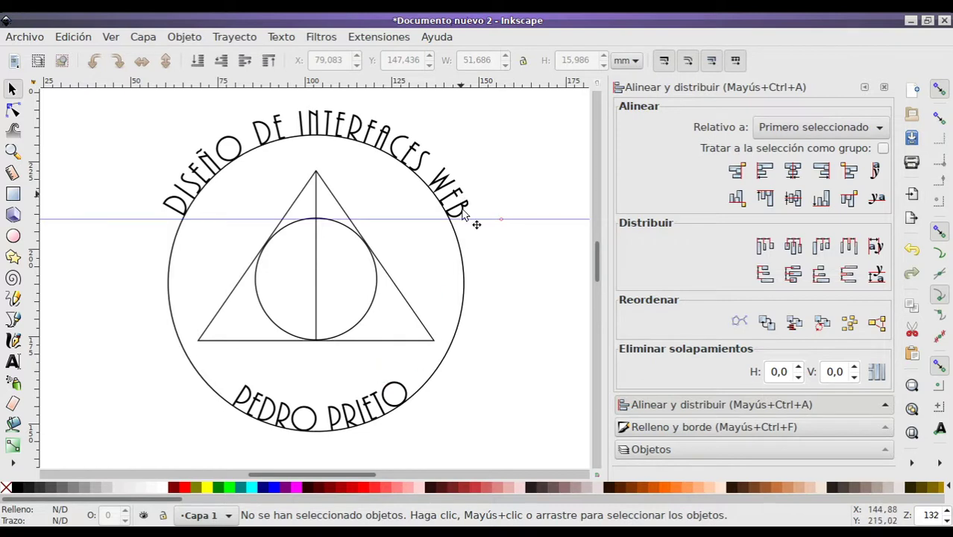
{"action": "left_click", "coordinate": [451, 352]}
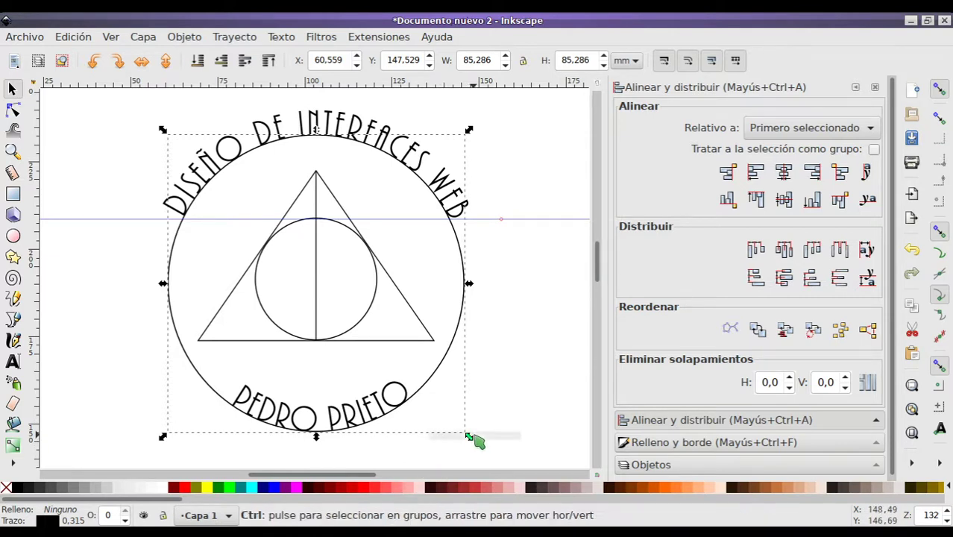
Scale the outer circle proportionally about its centre to 100.917 mm across
{"action": "key", "text": "ctrl"}
{"action": "key", "text": "shift"}
{"action": "left_click_drag", "start_coordinate": [470, 442], "coordinate": [504, 466]}
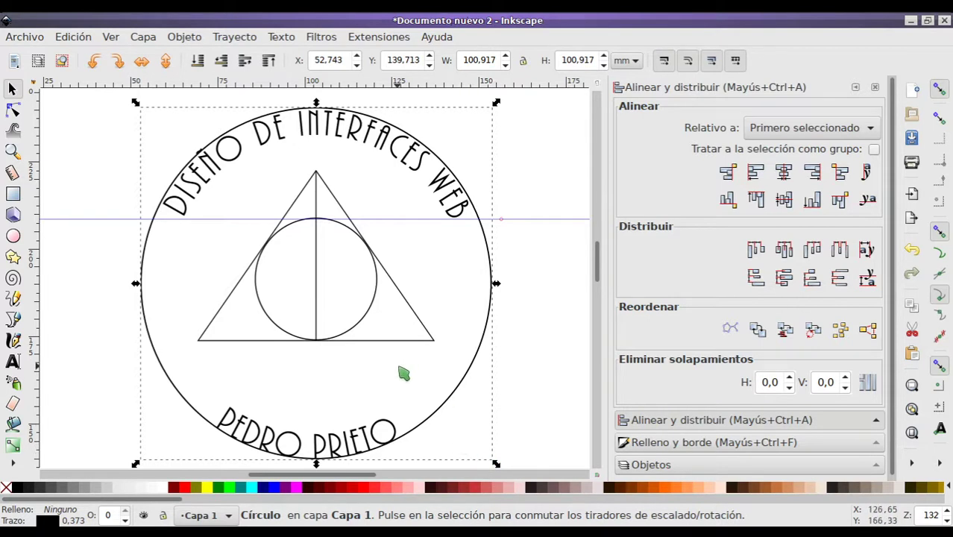
{"action": "left_click", "coordinate": [542, 196]}
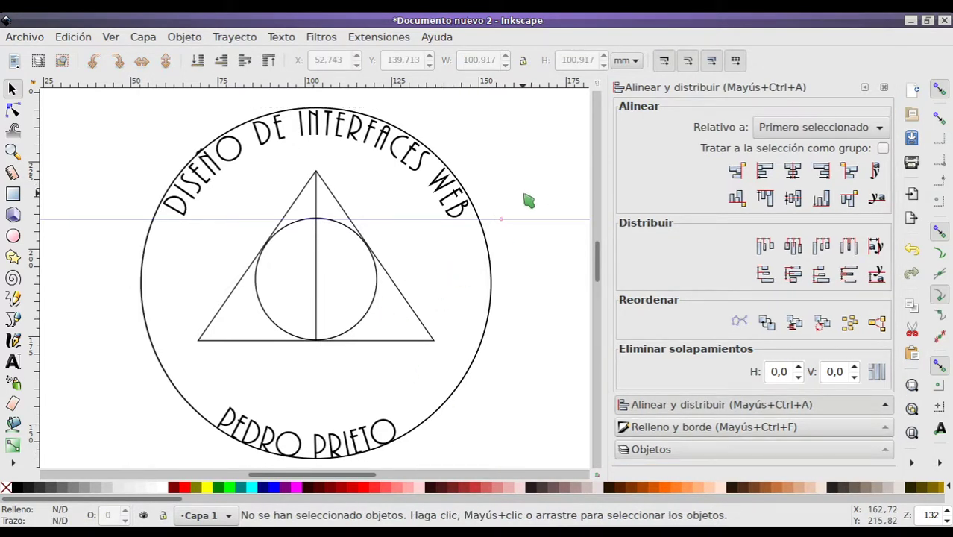
Convert the curved author's name to paths, then move the outer circle down and right
{"action": "left_click", "coordinate": [293, 439]}
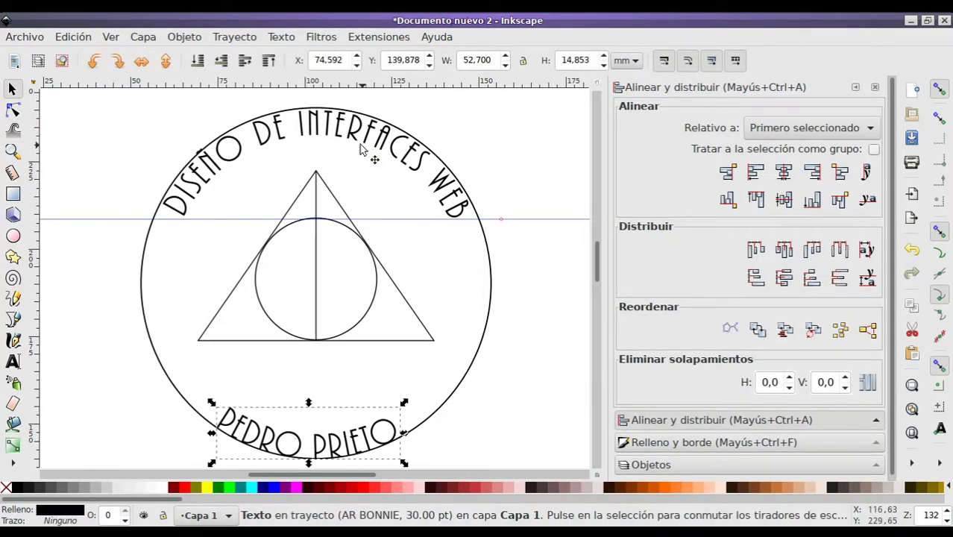
{"action": "left_click", "coordinate": [236, 38]}
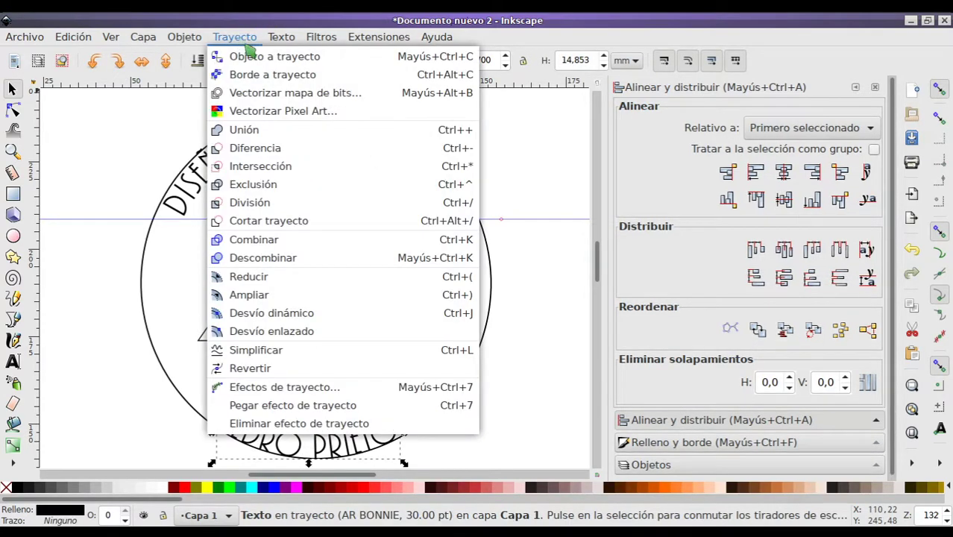
{"action": "left_click", "coordinate": [247, 56]}
{"action": "left_click", "coordinate": [514, 185]}
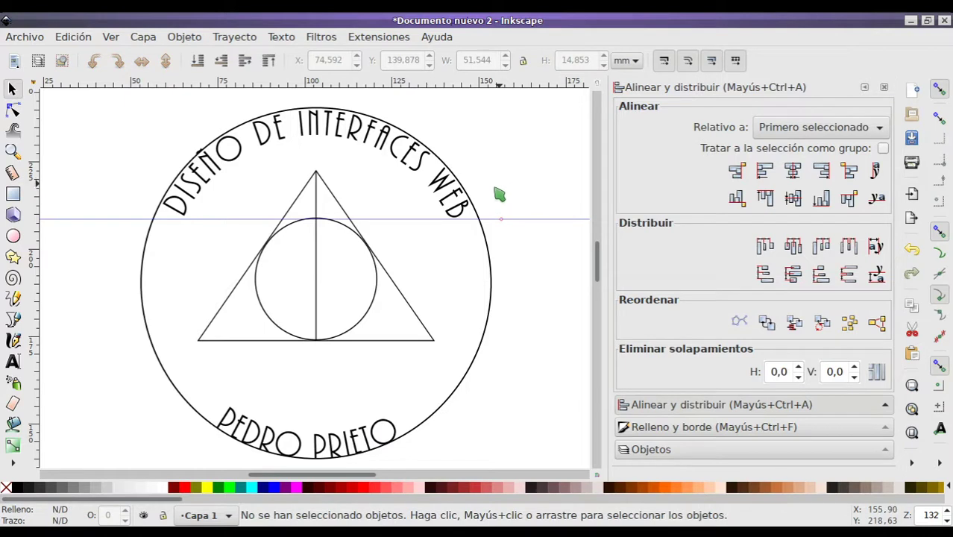
{"action": "left_click", "coordinate": [490, 312]}
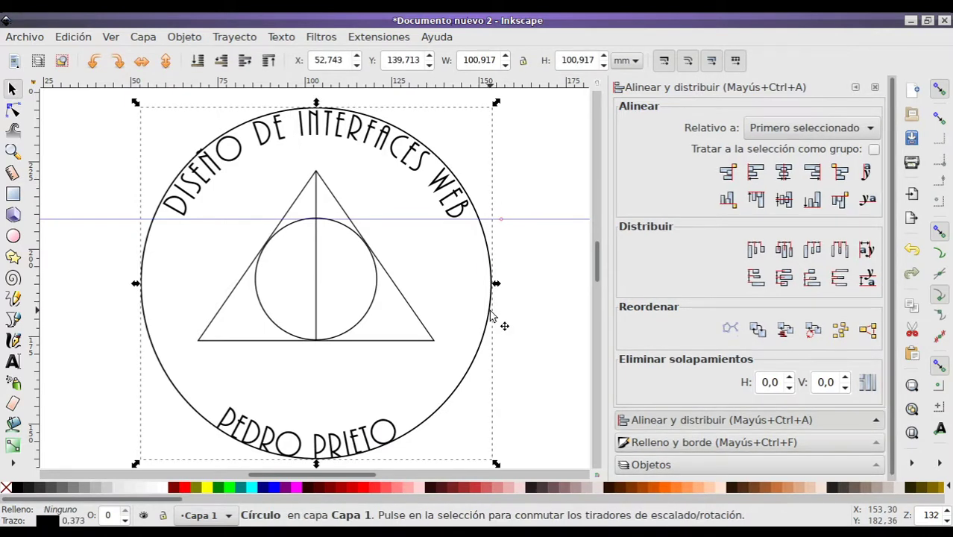
{"action": "left_click_drag", "start_coordinate": [487, 333], "coordinate": [535, 387]}
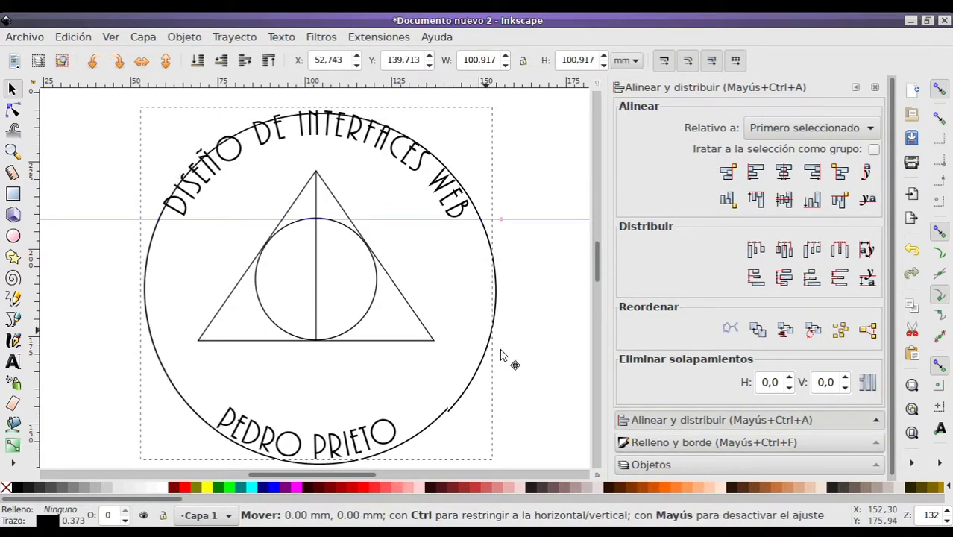
Undo the accidental move, then shrink the outer circle about its centre to 93.703 mm
{"action": "key", "text": "ctrl+z"}
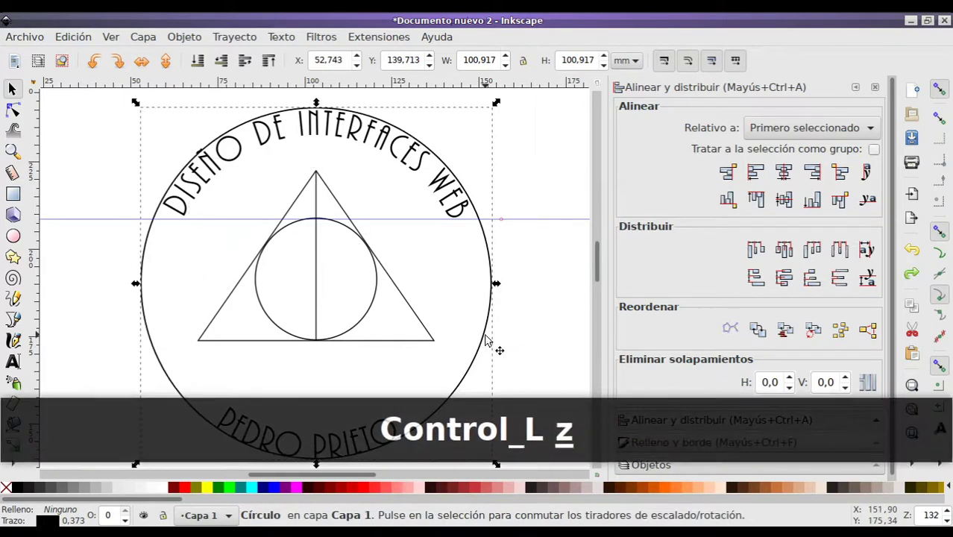
{"action": "left_click", "coordinate": [553, 157]}
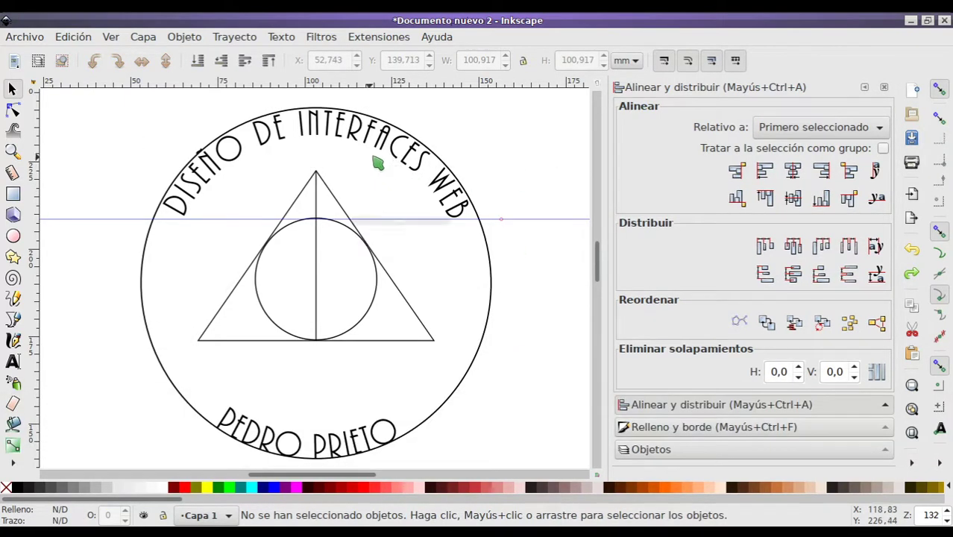
{"action": "left_click", "coordinate": [484, 341]}
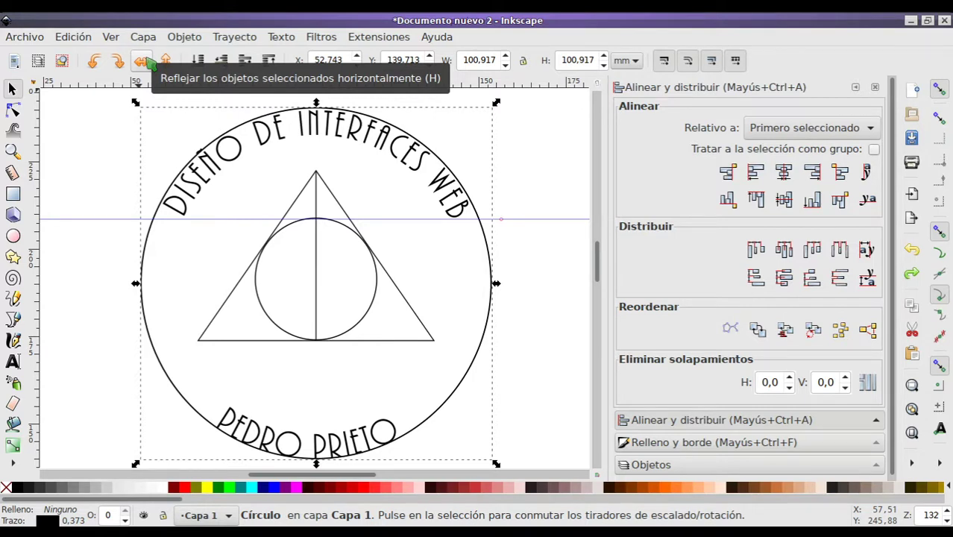
{"action": "left_click", "coordinate": [142, 62]}
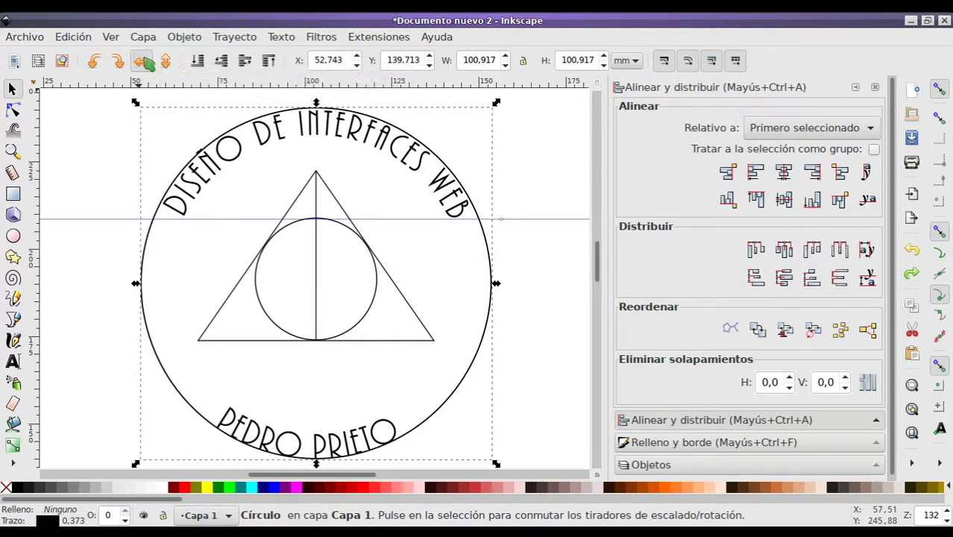
{"action": "left_click", "coordinate": [514, 193]}
{"action": "left_click", "coordinate": [490, 272]}
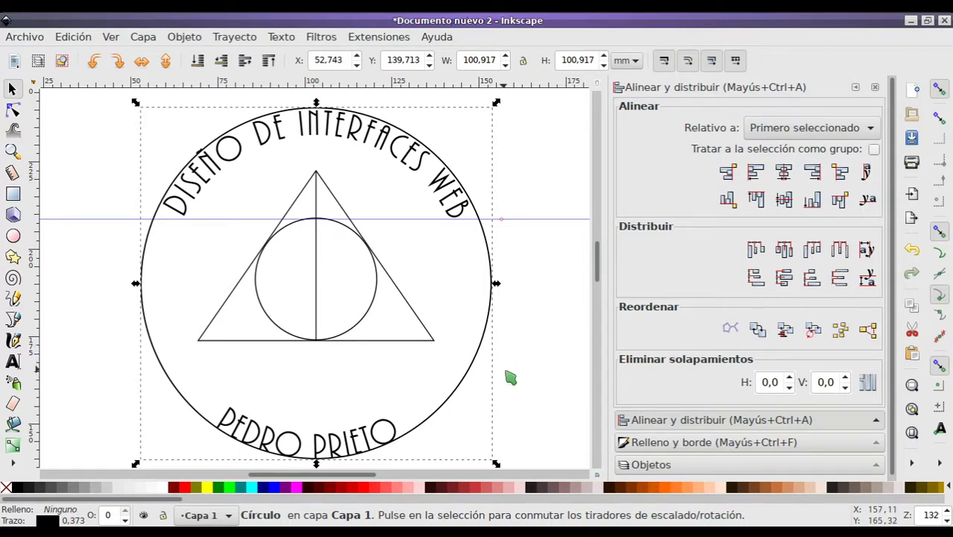
{"action": "mouse_move", "coordinate": [495, 464]}
{"action": "left_mouse_down"}
{"action": "mouse_move", "coordinate": [482, 462]}
{"action": "mouse_move", "coordinate": [488, 468]}
{"action": "left_mouse_up"}
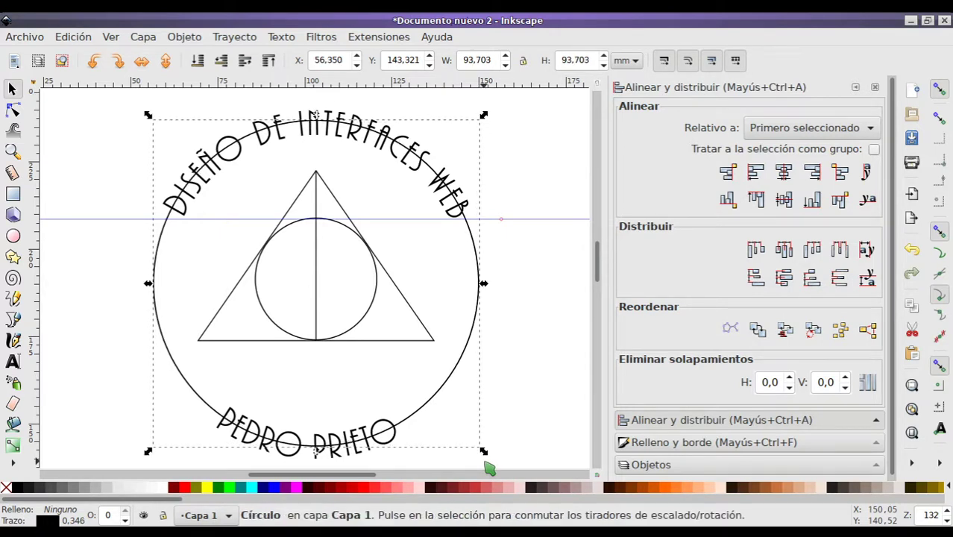
{"action": "left_click", "coordinate": [536, 182]}
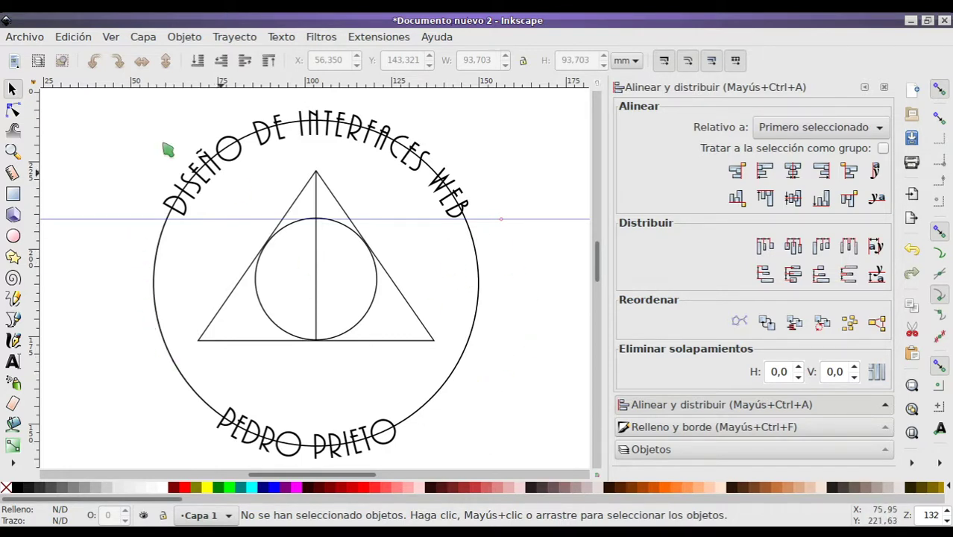
{"action": "left_click", "coordinate": [14, 195]}
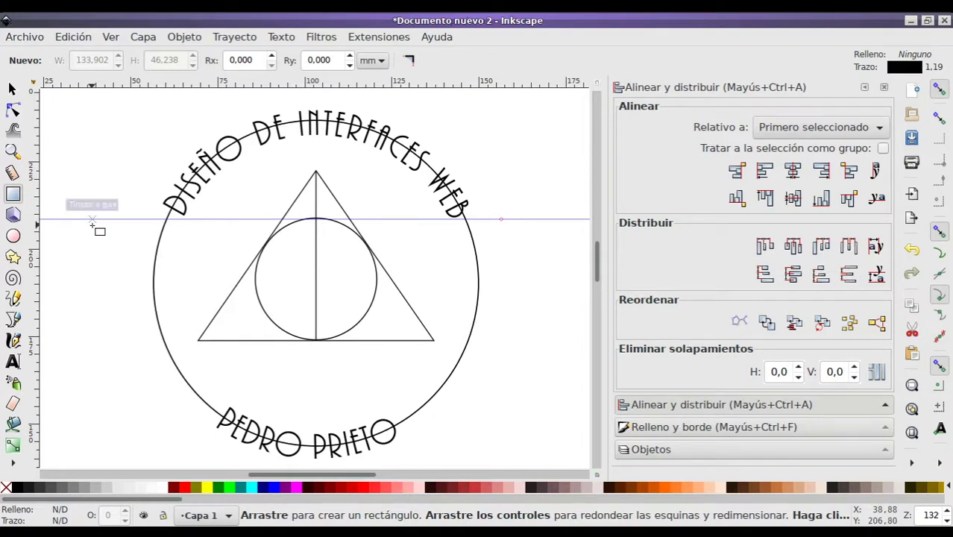
Draw a wide rectangle from the horizontal guide across the logo, snap it in place, and remove the guide
{"action": "left_click_drag", "start_coordinate": [90, 219], "coordinate": [531, 403]}
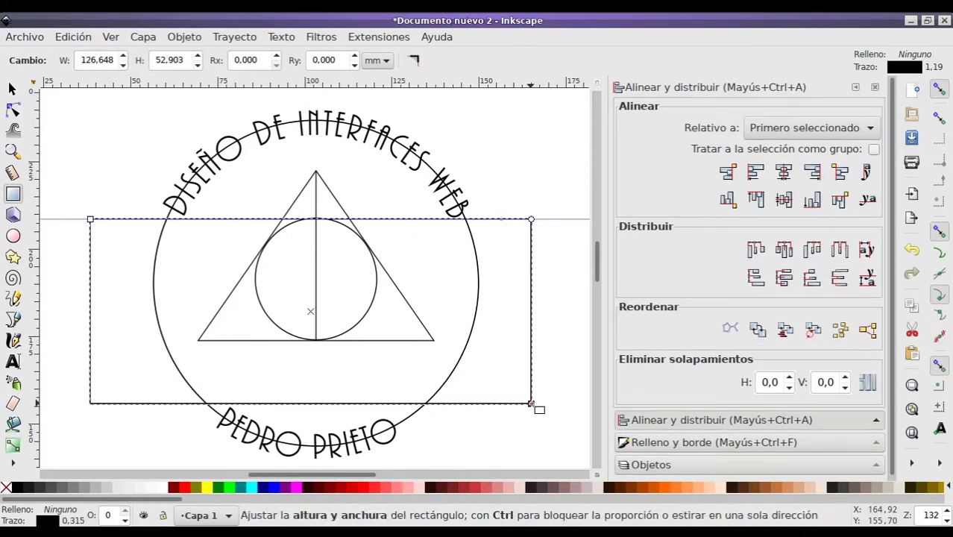
{"action": "left_click", "coordinate": [13, 89]}
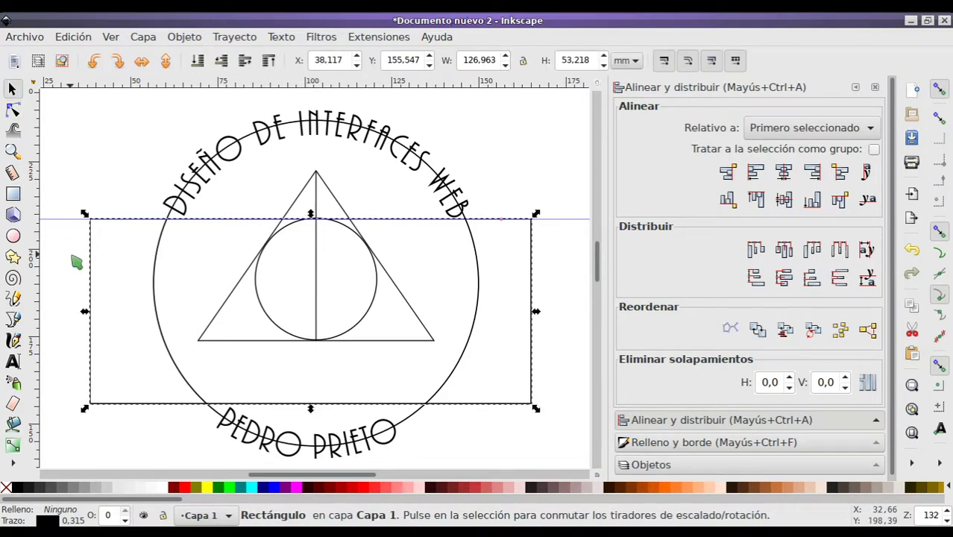
{"action": "left_click_drag", "start_coordinate": [92, 280], "coordinate": [92, 294]}
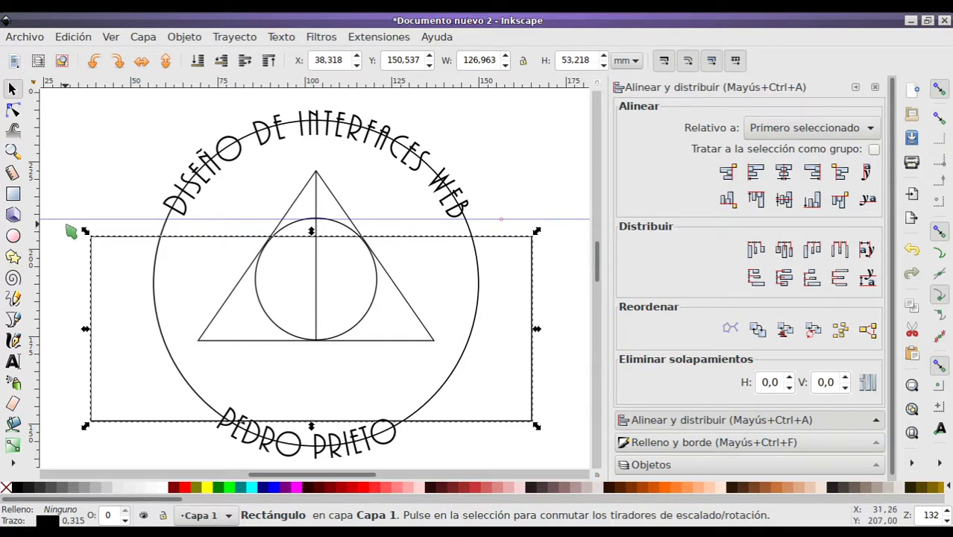
{"action": "left_click_drag", "start_coordinate": [82, 221], "coordinate": [110, 66]}
{"action": "left_click_drag", "start_coordinate": [90, 274], "coordinate": [90, 266]}
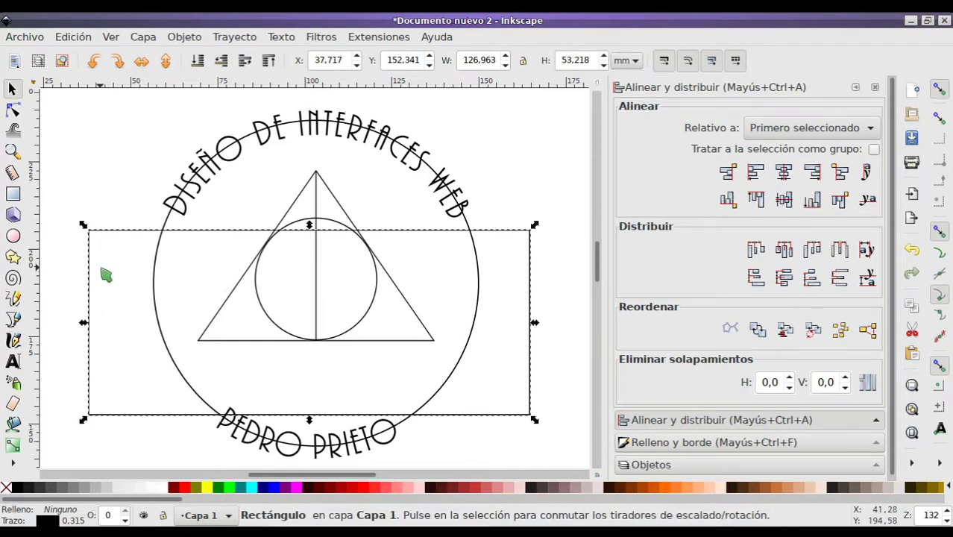
{"action": "left_click", "coordinate": [188, 241]}
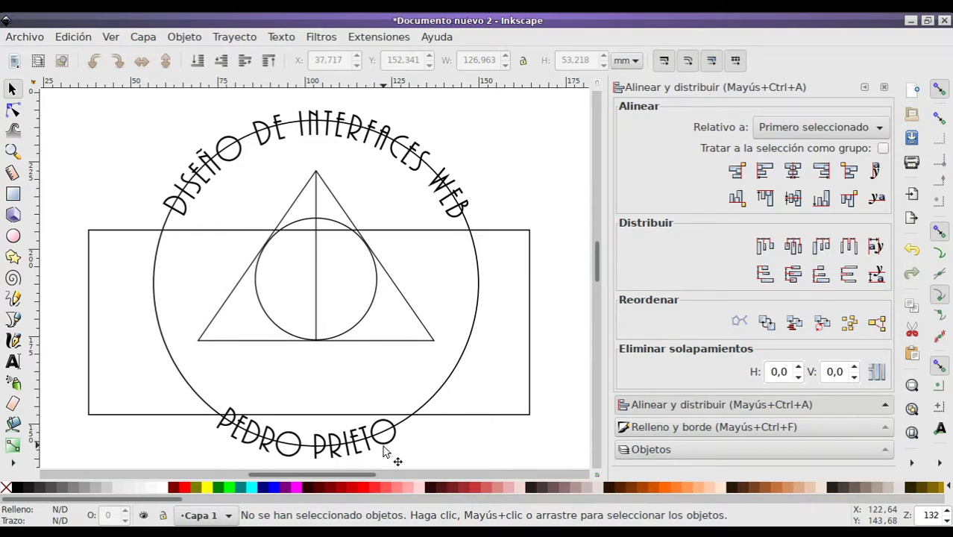
{"action": "left_click", "coordinate": [460, 415]}
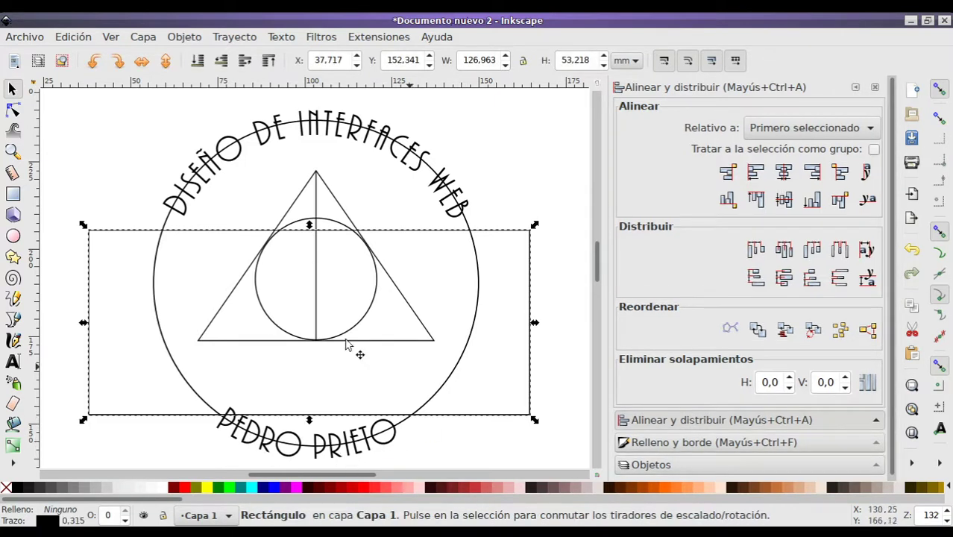
{"action": "left_click_drag", "start_coordinate": [315, 431], "coordinate": [314, 410]}
{"action": "left_click", "coordinate": [519, 158]}
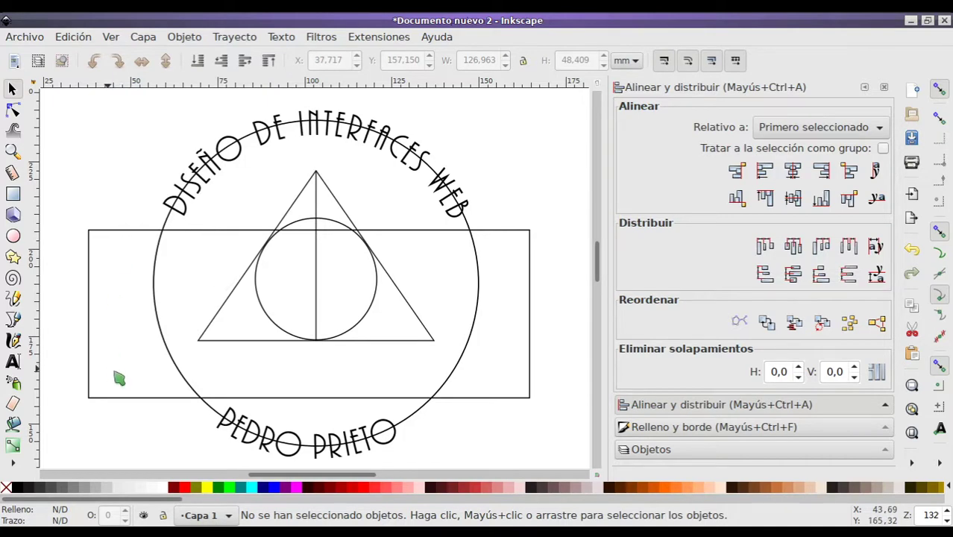
{"action": "left_click", "coordinate": [469, 226]}
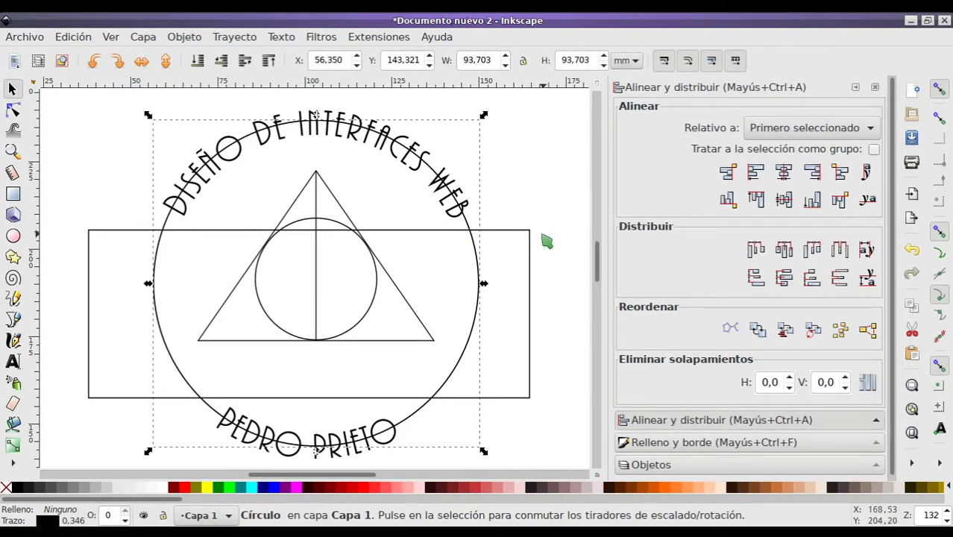
Cut the outer circle into arcs using the rectangle with Trayecto > Cortar trayecto
{"action": "key", "text": "shift"}
{"action": "left_click", "coordinate": [520, 237], "text": "shift"}
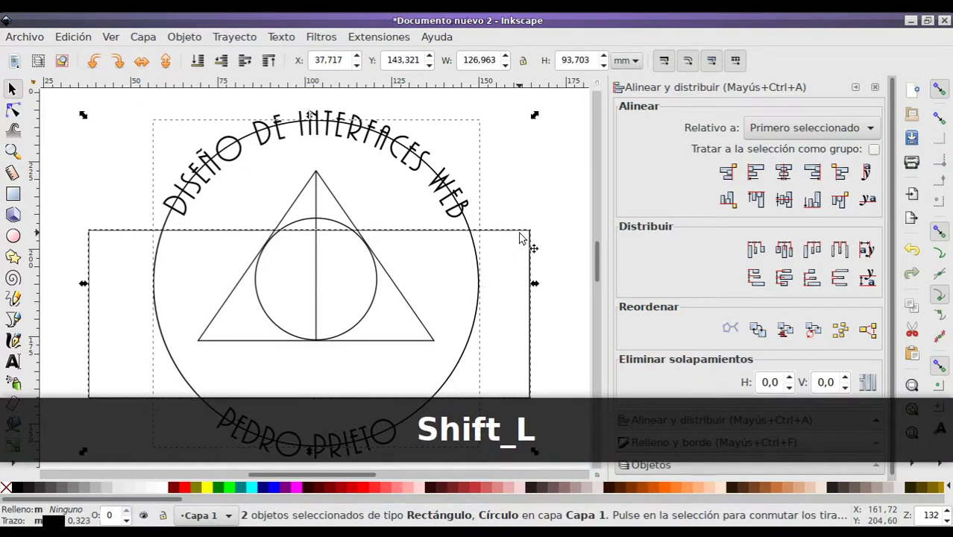
{"action": "left_click", "coordinate": [236, 37]}
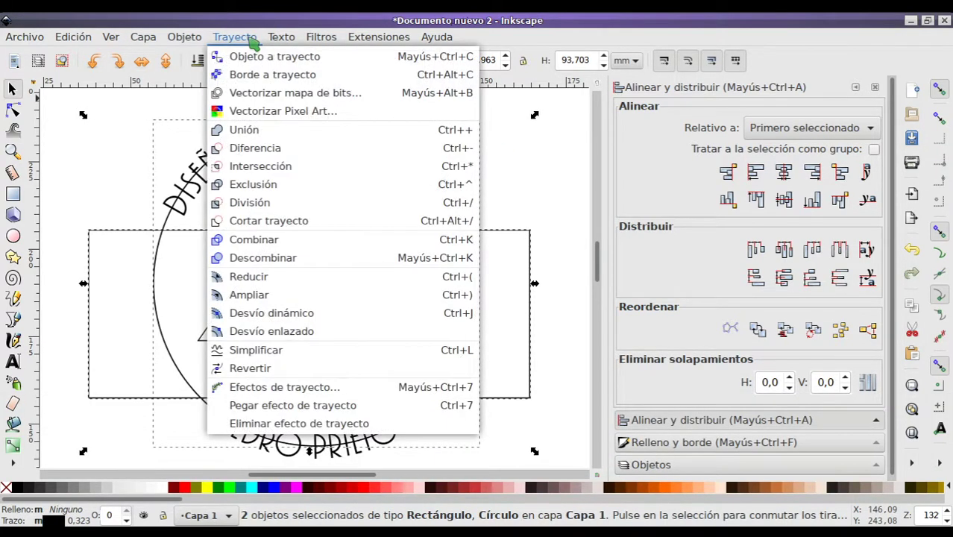
{"action": "left_click", "coordinate": [307, 221]}
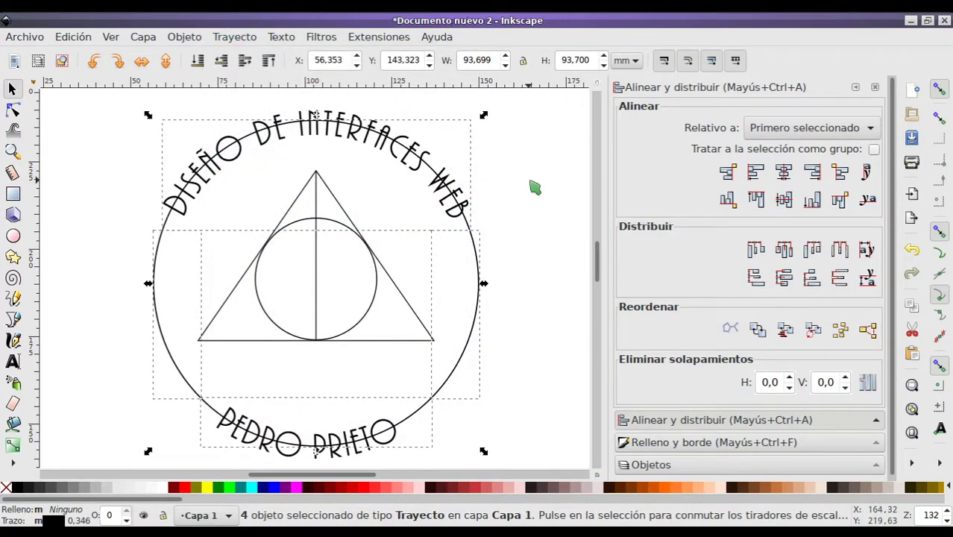
Delete the top and bottom arcs, leaving only the left and right side arcs
{"action": "left_click", "coordinate": [542, 179]}
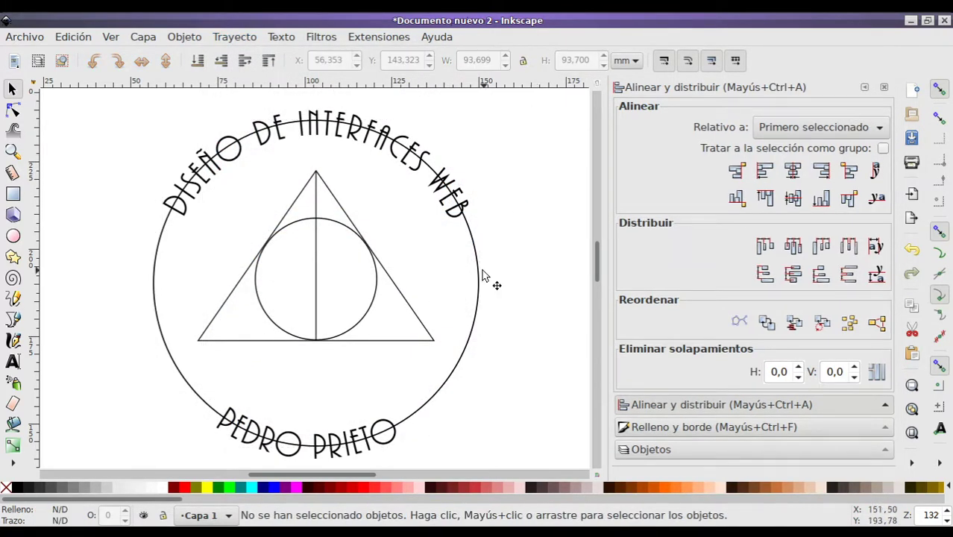
{"action": "left_click_drag", "start_coordinate": [431, 173], "coordinate": [511, 168]}
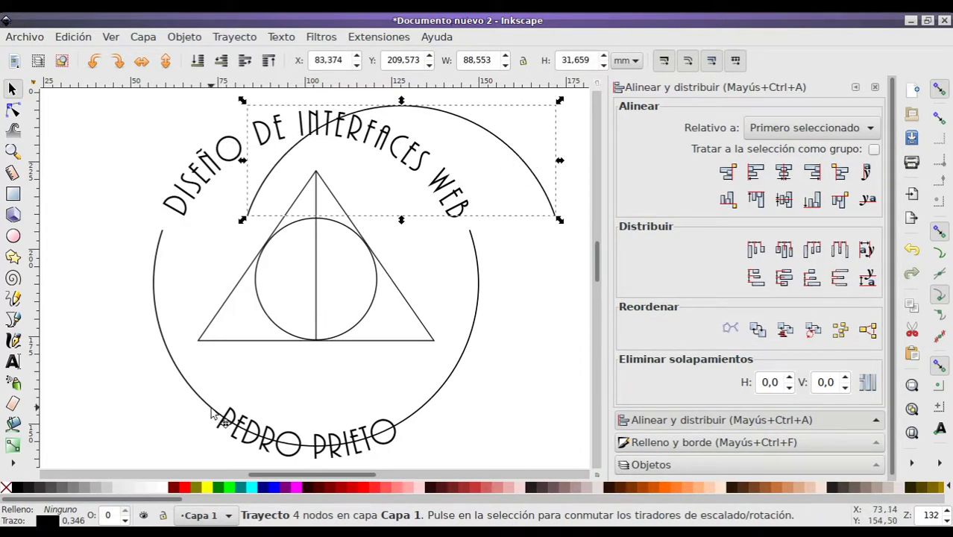
{"action": "left_click_drag", "start_coordinate": [213, 415], "coordinate": [111, 428]}
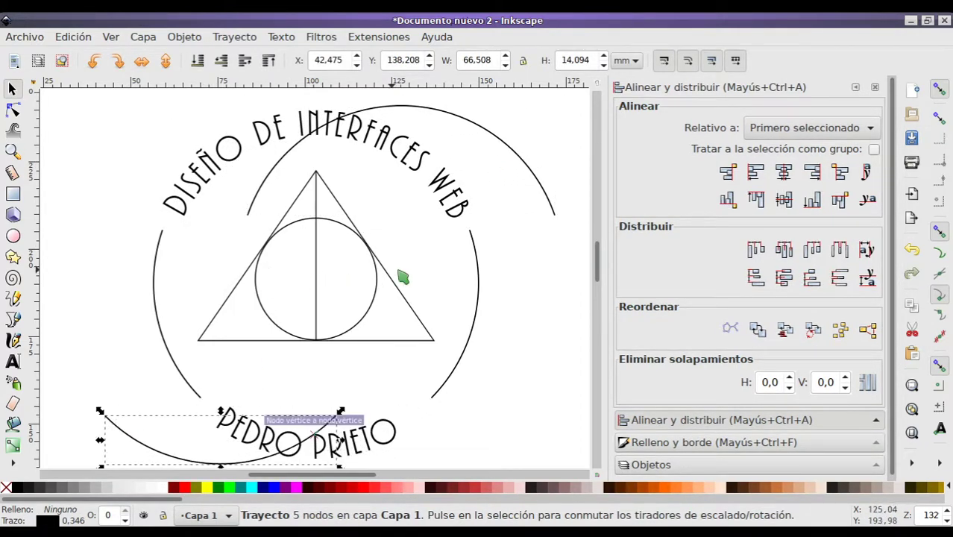
{"action": "key", "text": "Delete"}
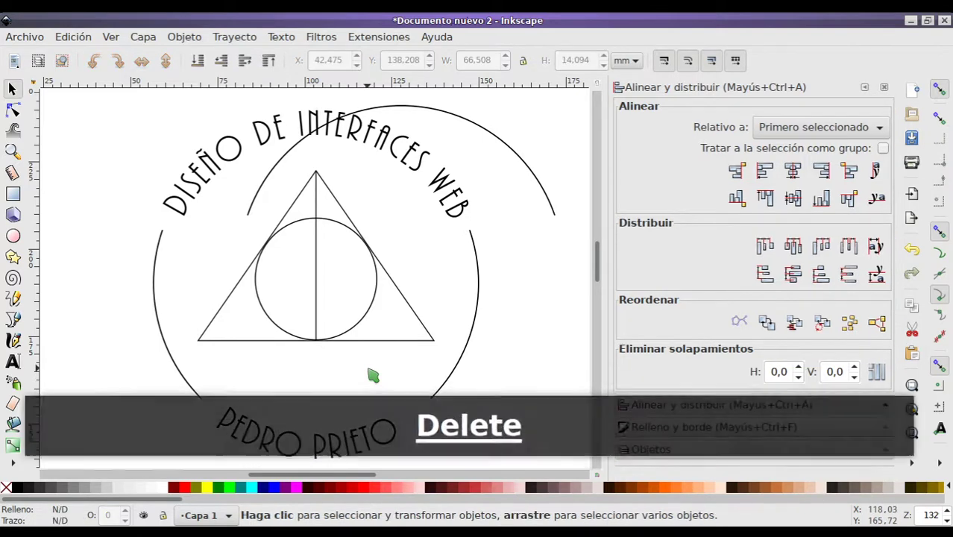
{"action": "left_click", "coordinate": [531, 171]}
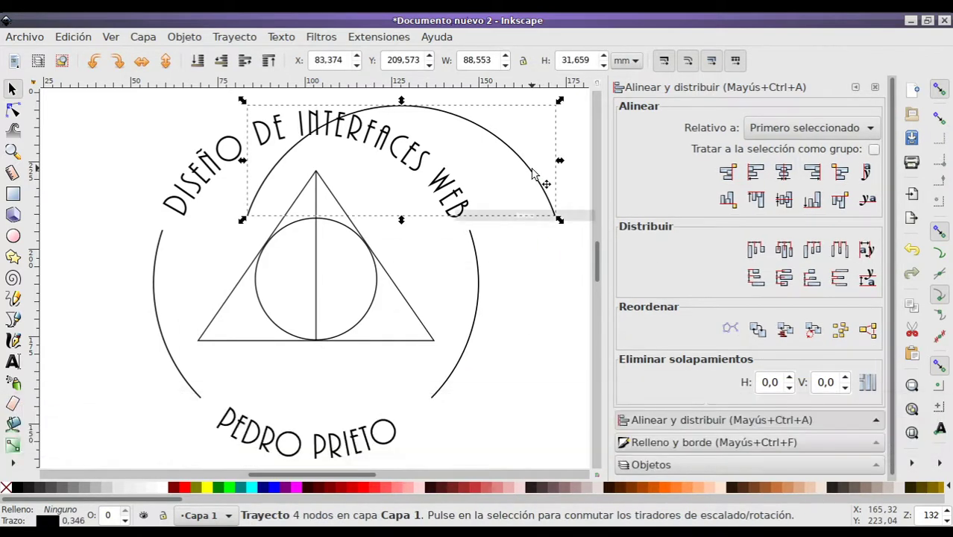
{"action": "key", "text": "Delete"}
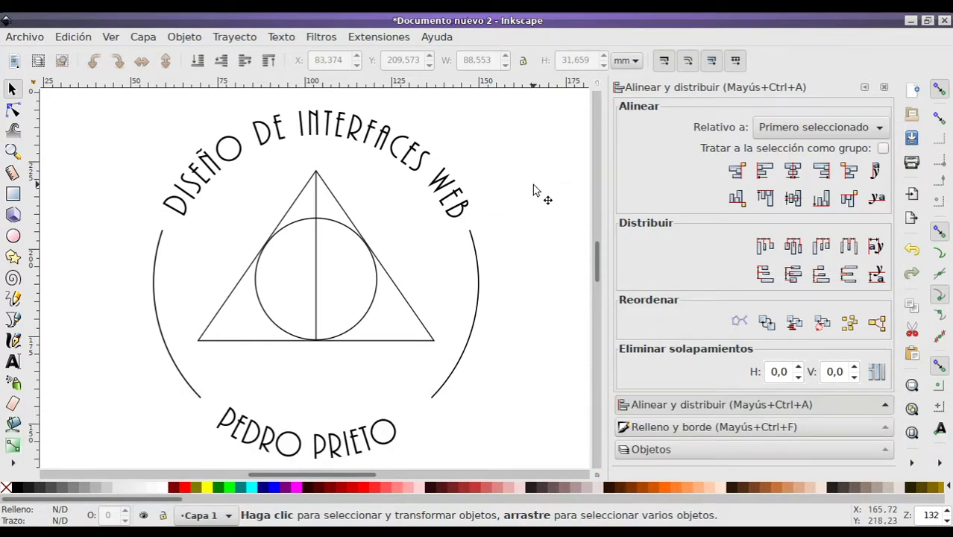
Save the drawing as logotest1.svg in the home folder
{"action": "left_click", "coordinate": [37, 38]}
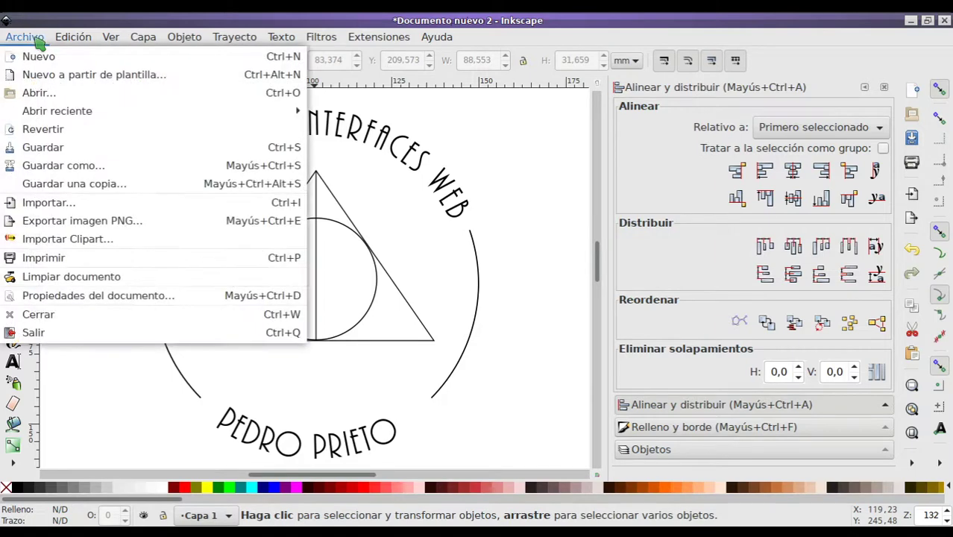
{"action": "left_click", "coordinate": [89, 152]}
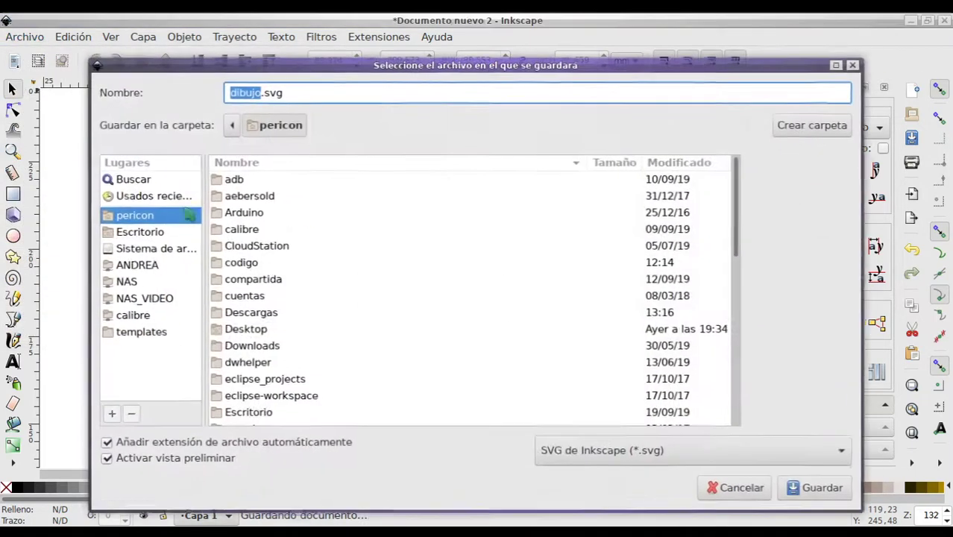
{"action": "type", "text": "l"}
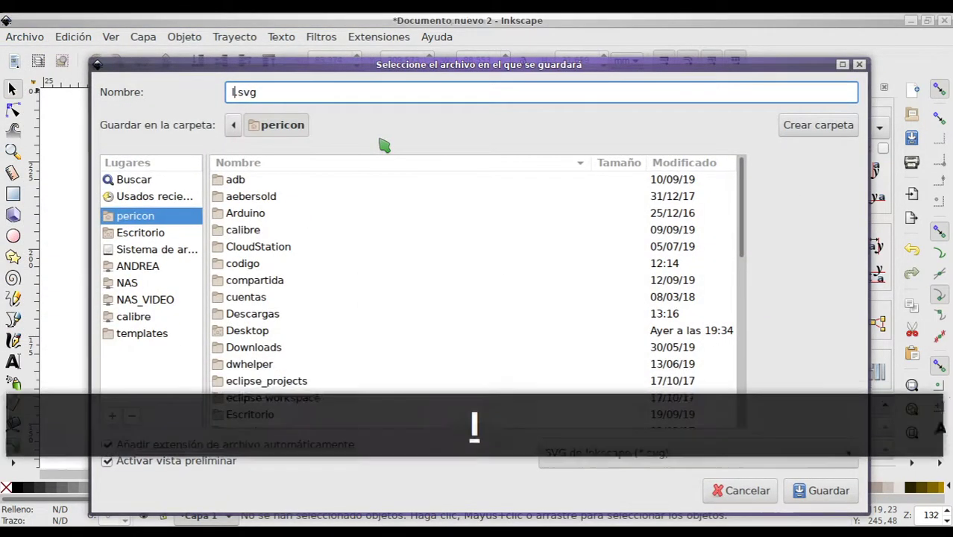
{"action": "type", "text": "ogotest"}
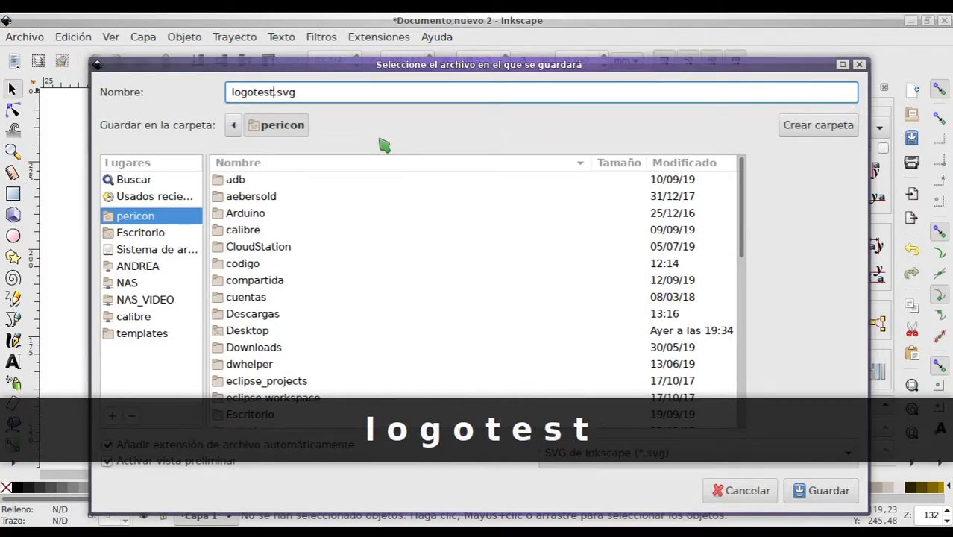
{"action": "type", "text": "1"}
{"action": "left_click", "coordinate": [827, 500]}
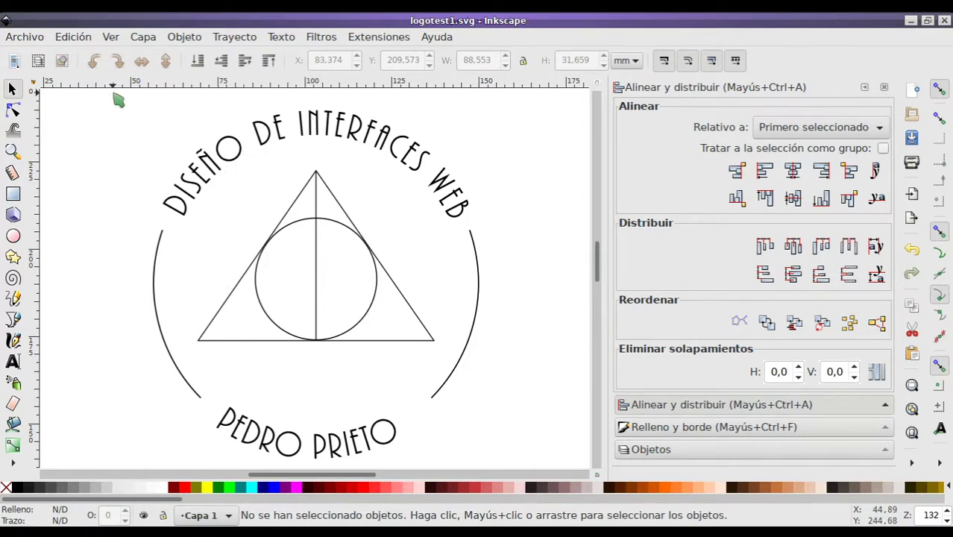
Export the whole drawing as a 638 × 681 pixel PNG, logotest1.svg.png
{"action": "left_click", "coordinate": [27, 37]}
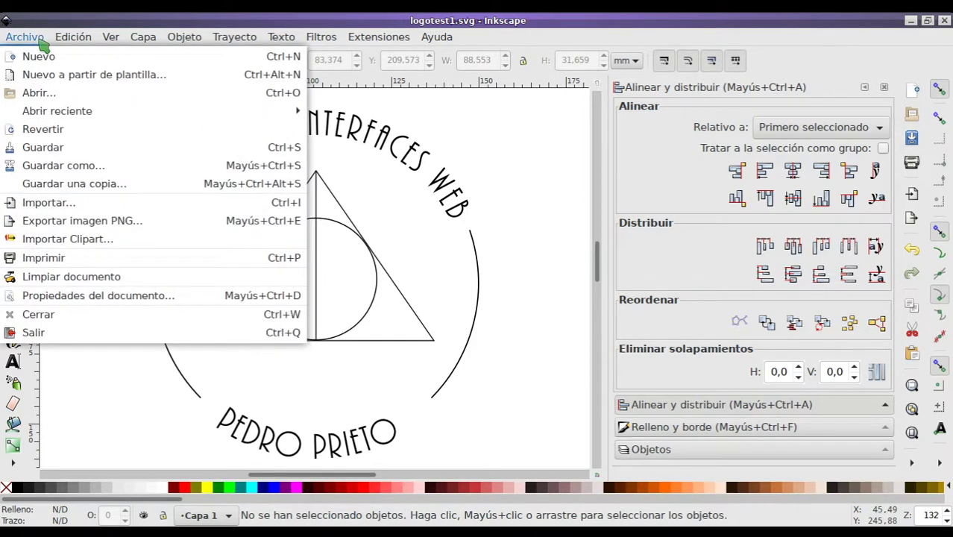
{"action": "left_click", "coordinate": [115, 230]}
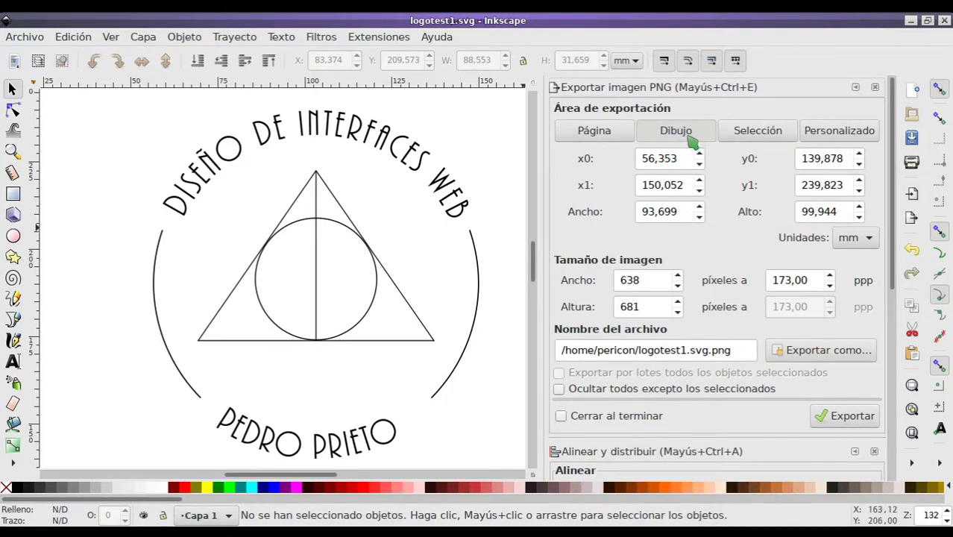
{"action": "double_click", "coordinate": [662, 280]}
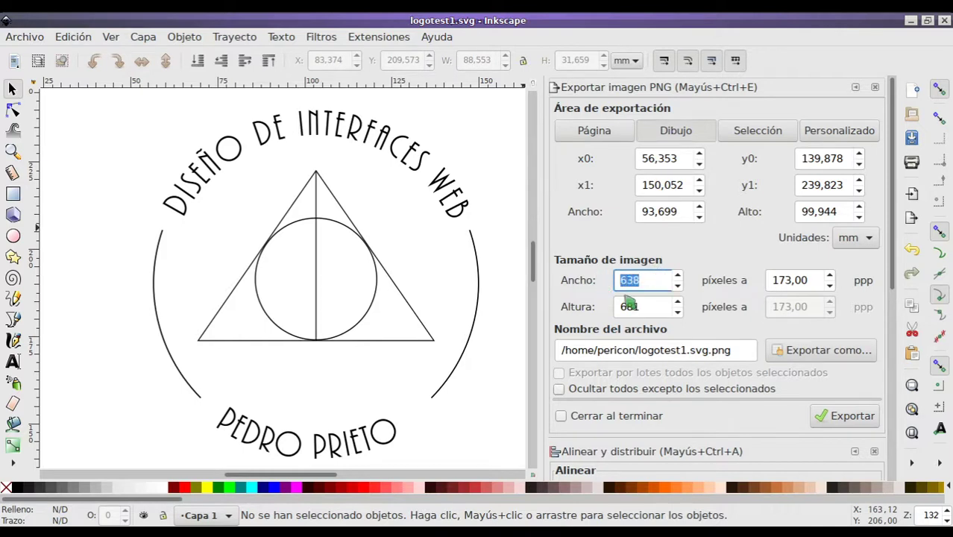
{"action": "double_click", "coordinate": [641, 307]}
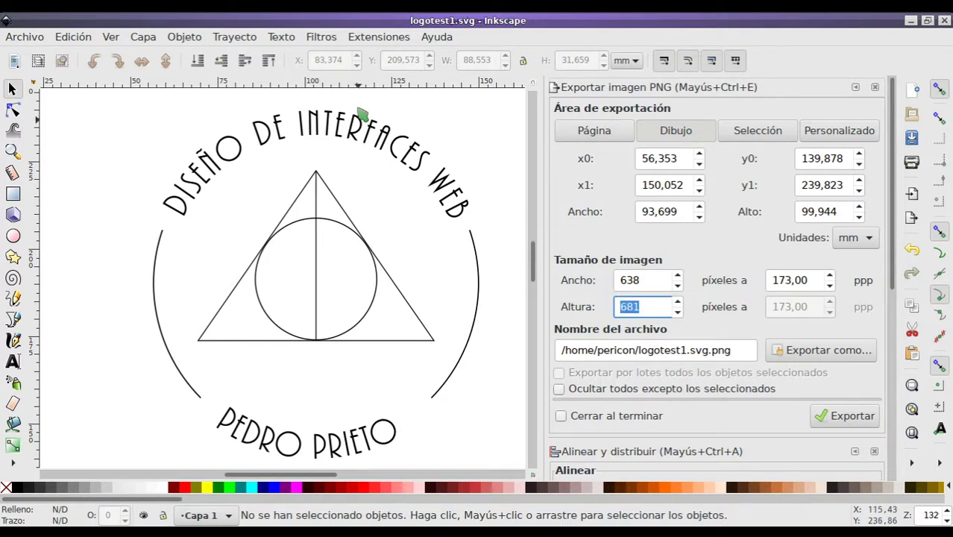
{"action": "left_click", "coordinate": [852, 420]}
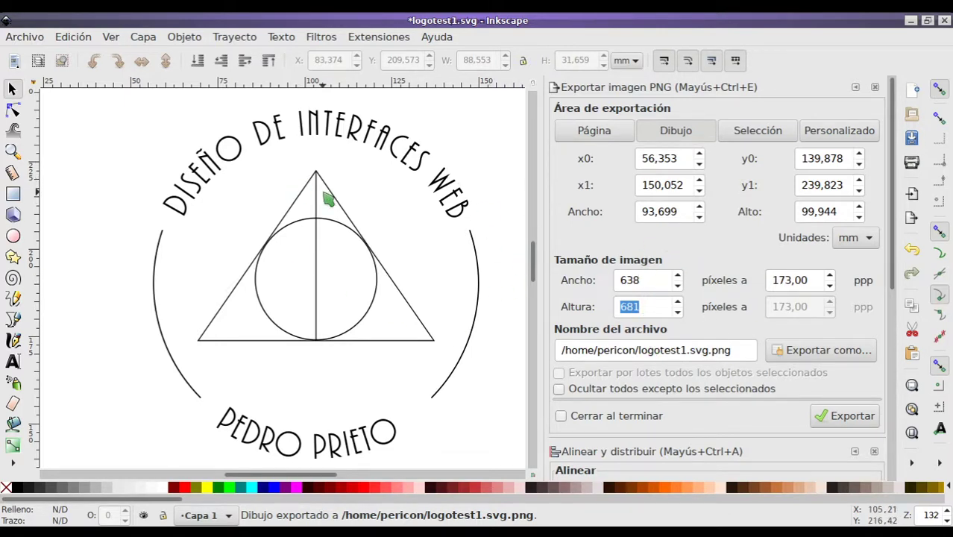
{"action": "left_click", "coordinate": [325, 161]}
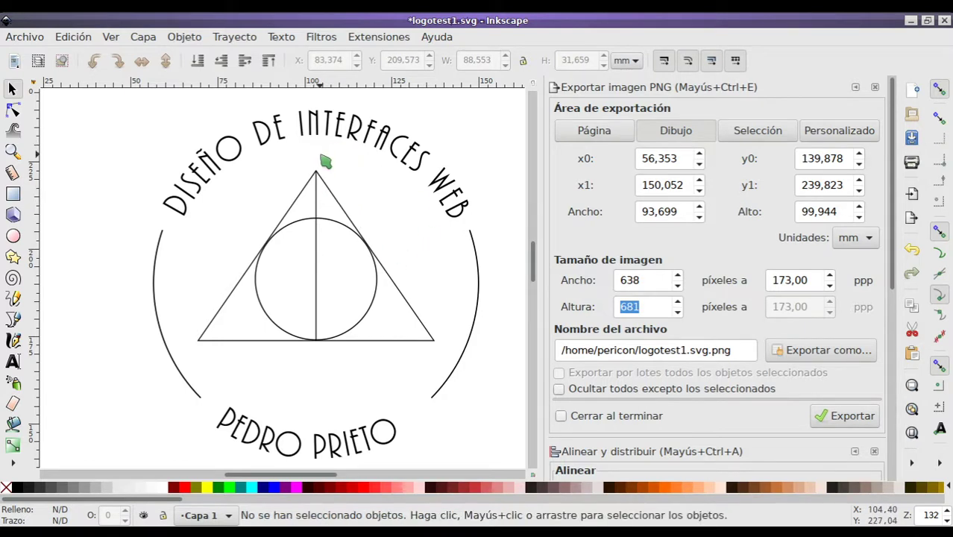